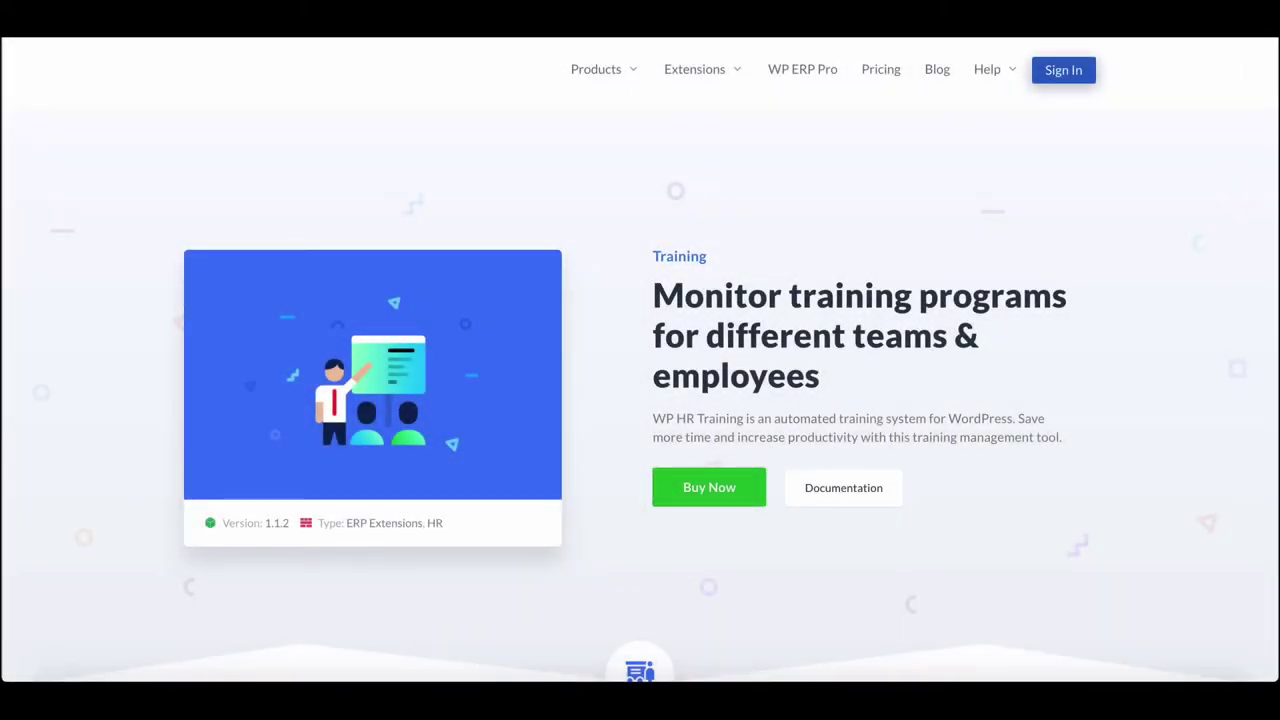
- Go to WP ERP > HR > Training, where the list shows 'No Training Found'
scroll(640, 360, down, 1)
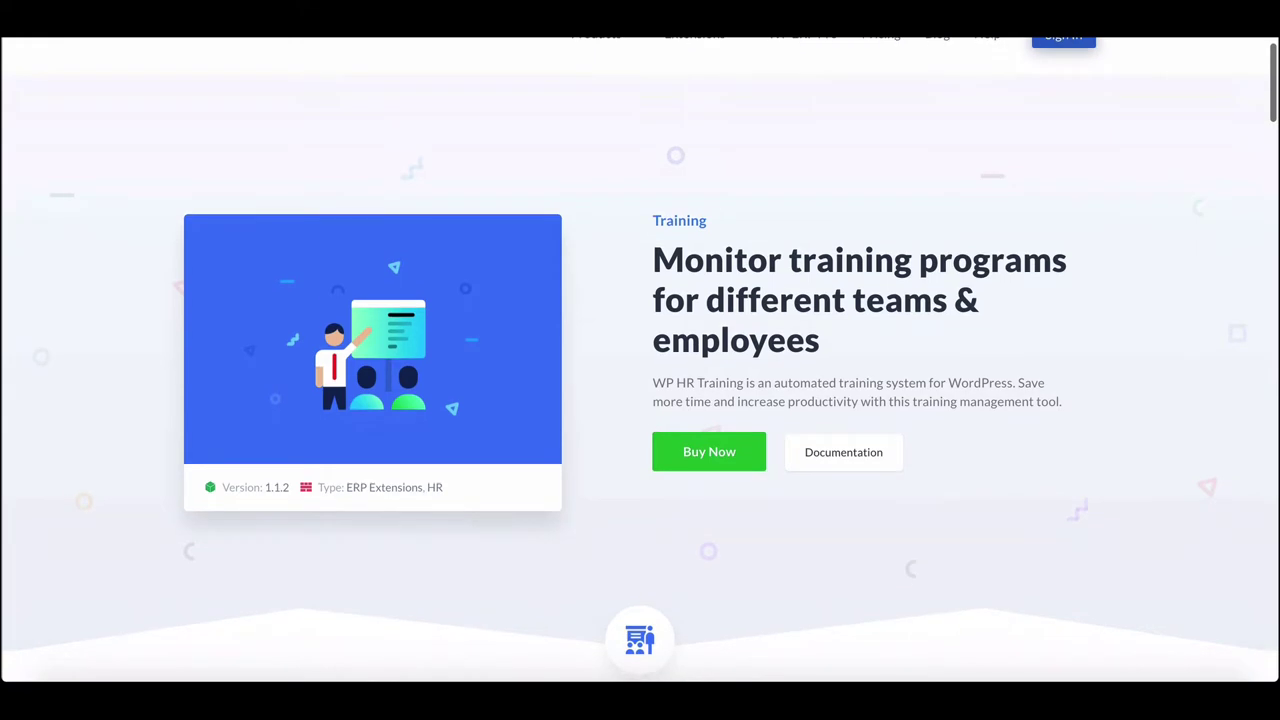
scroll(640, 360, down, 3)
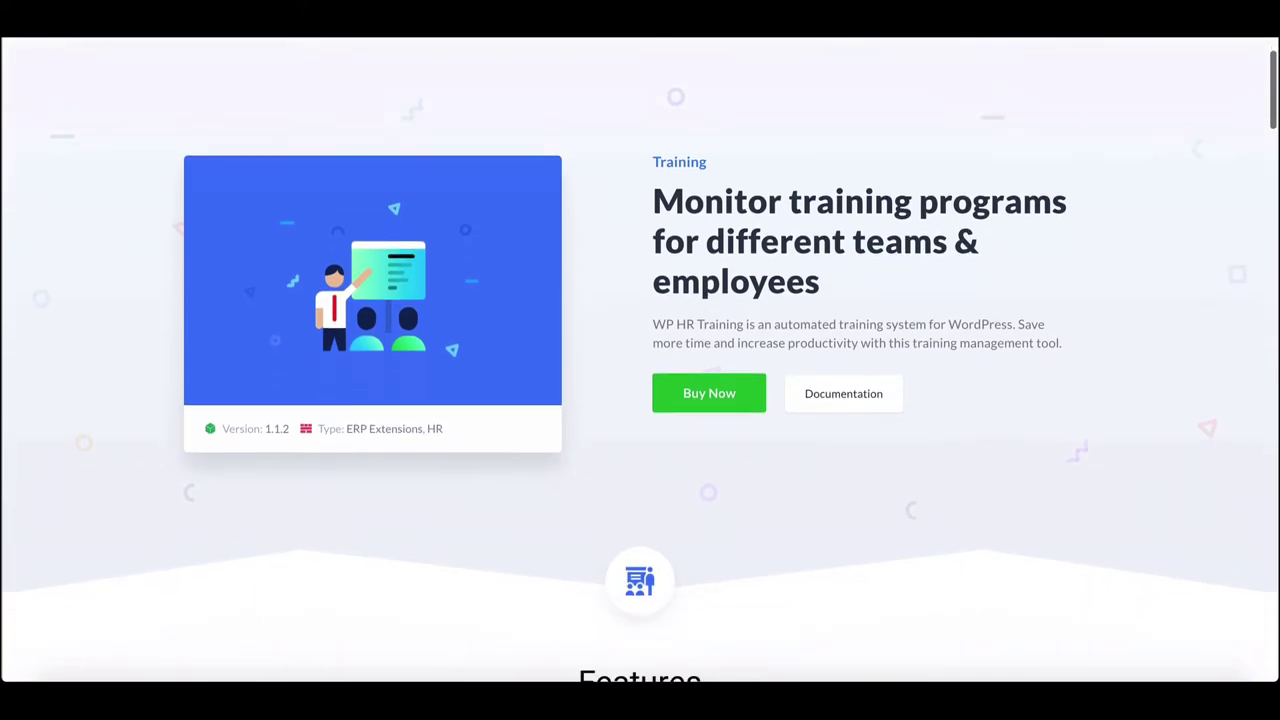
scroll(640, 360, down, 4)
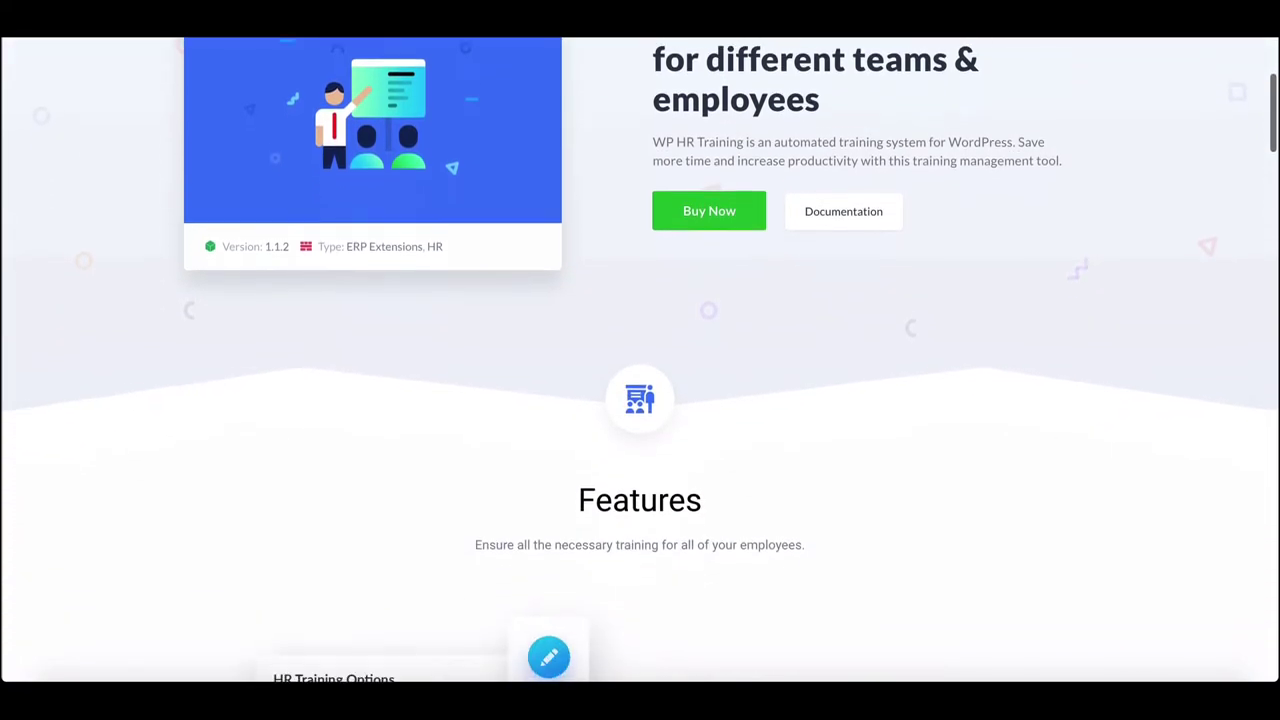
scroll(640, 360, down, 4)
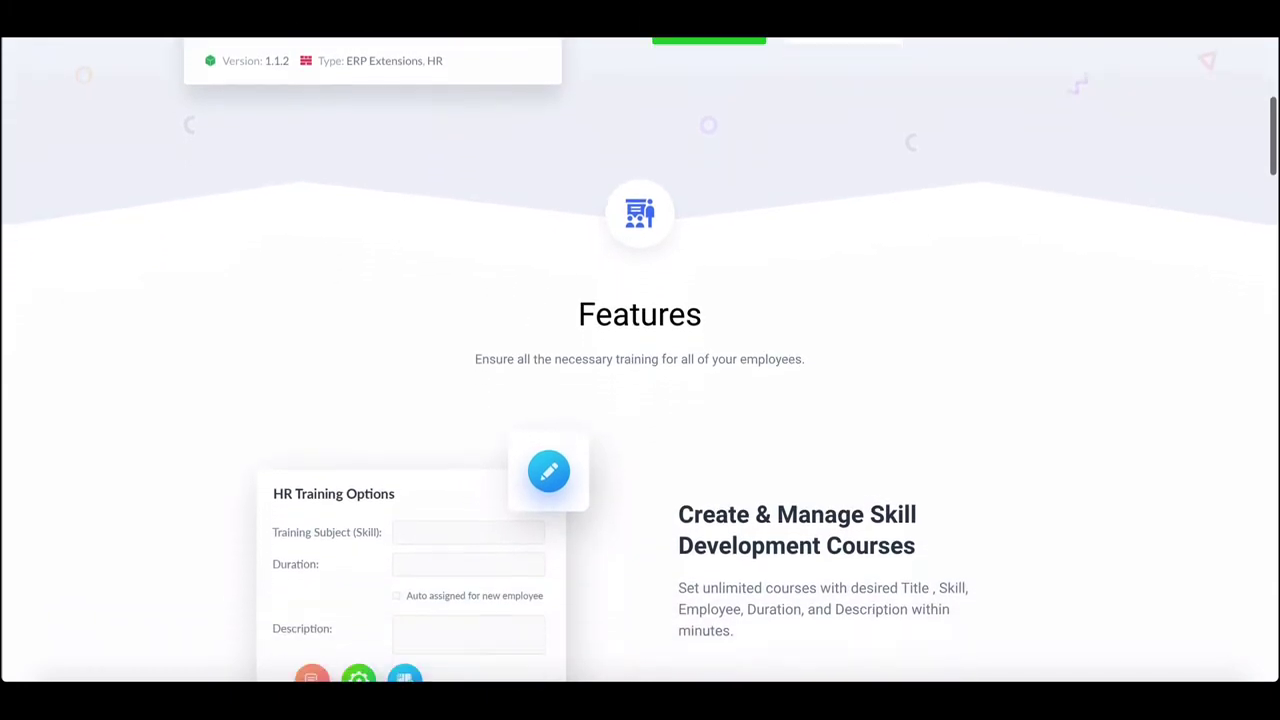
scroll(640, 360, down, 4)
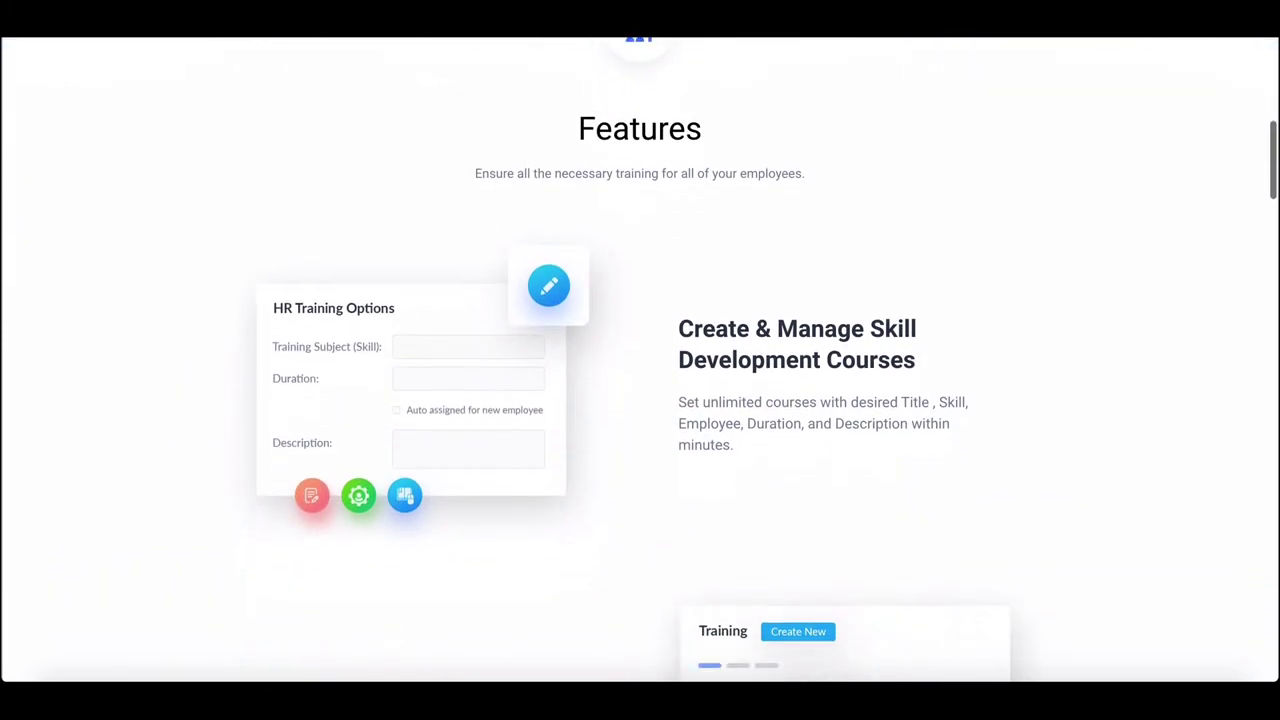
scroll(640, 360, down, 4)
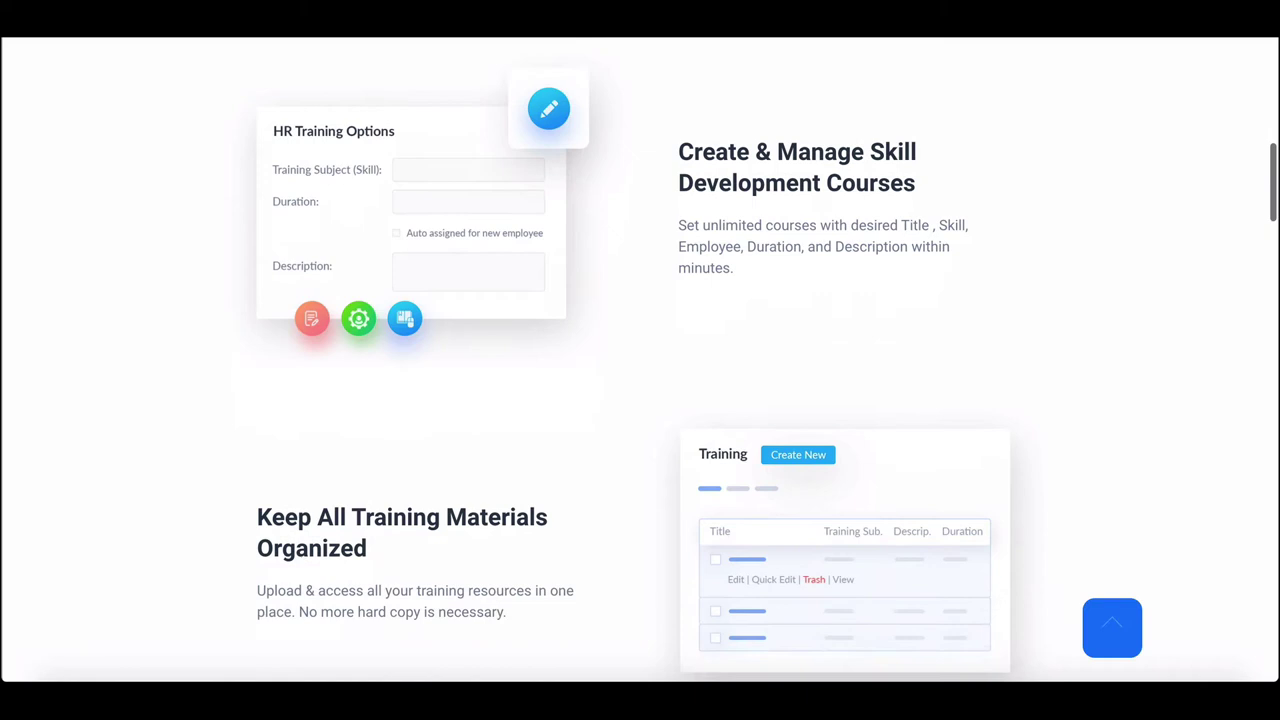
scroll(640, 360, down, 4)
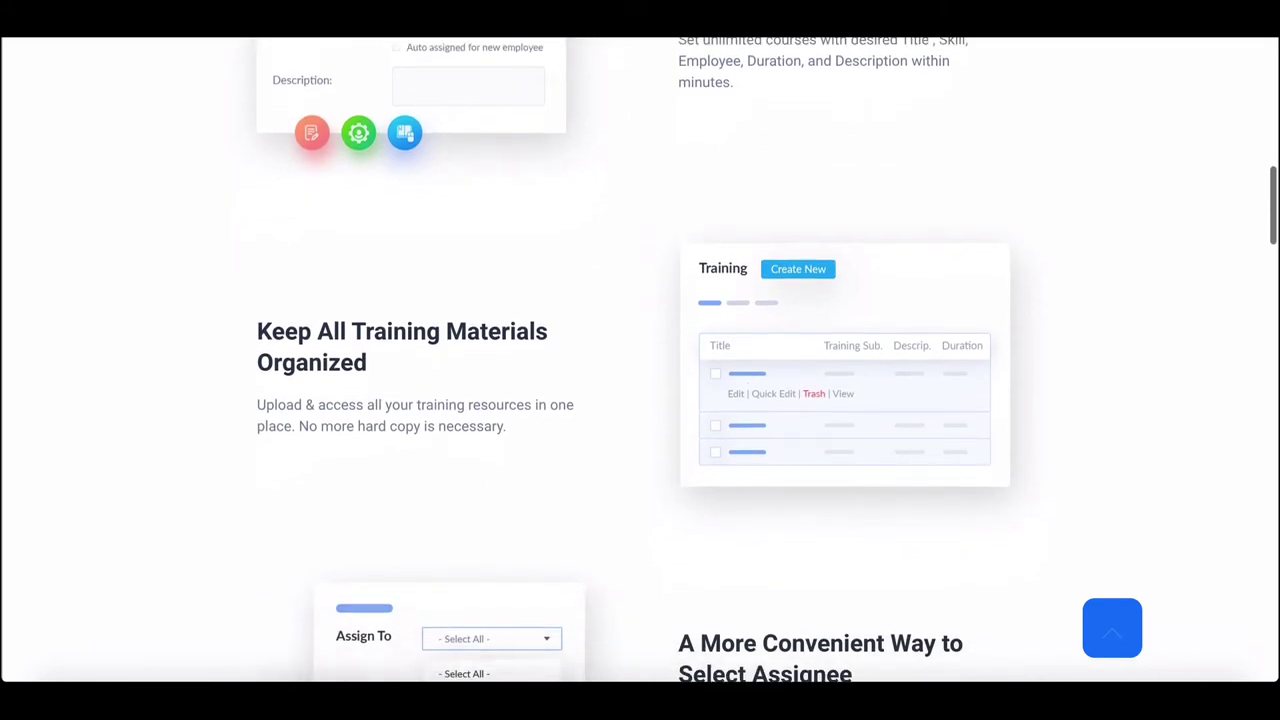
scroll(640, 360, down, 4)
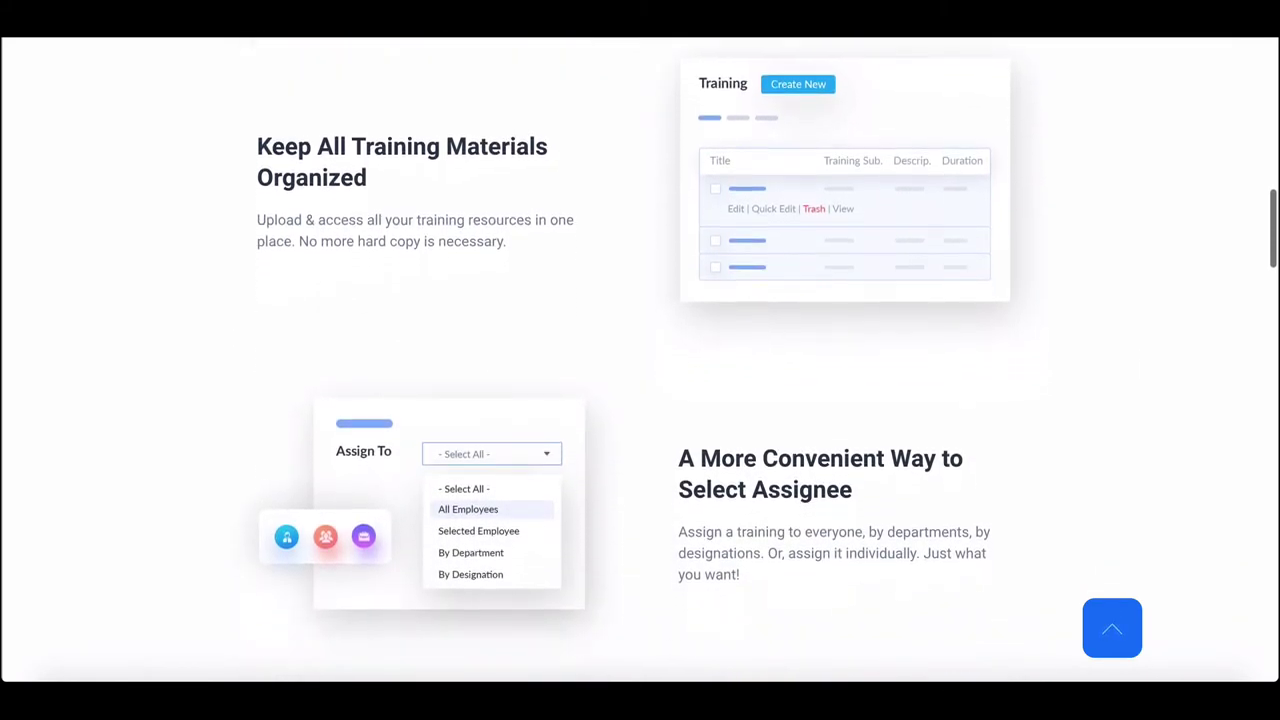
scroll(640, 360, down, 4)
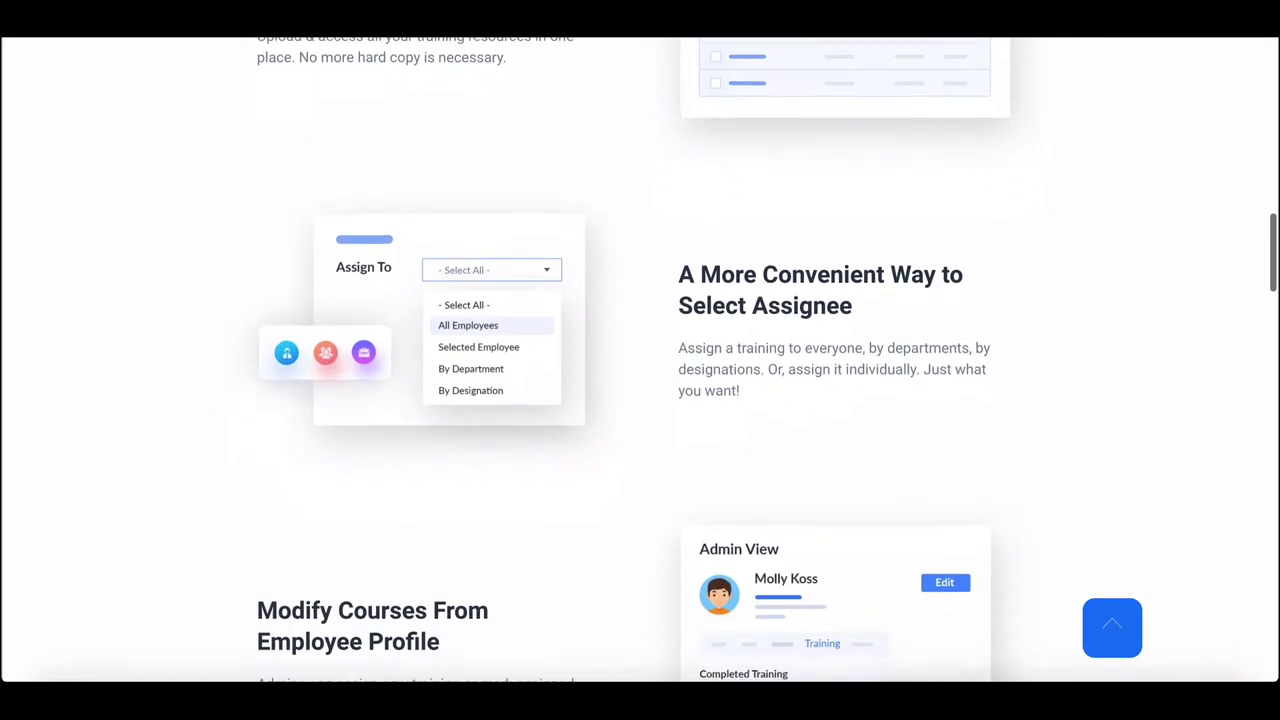
scroll(640, 360, down, 4)
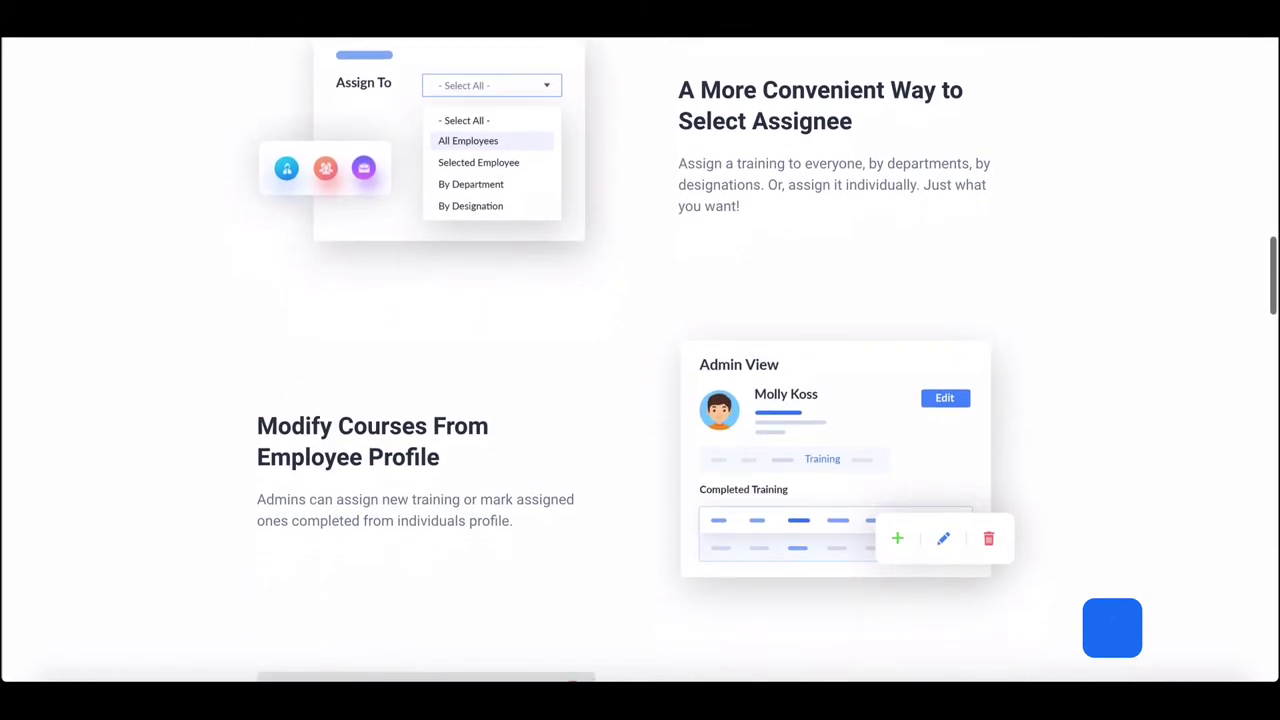
scroll(640, 360, down, 4)
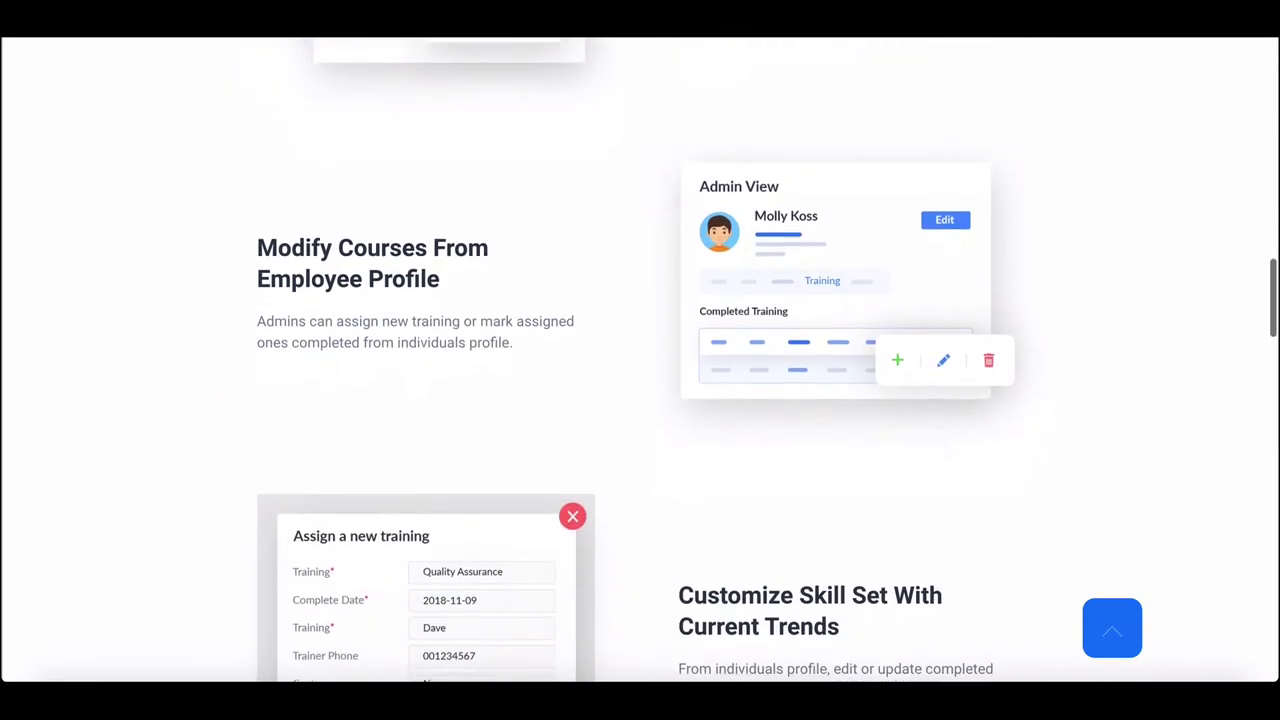
scroll(640, 360, down, 4)
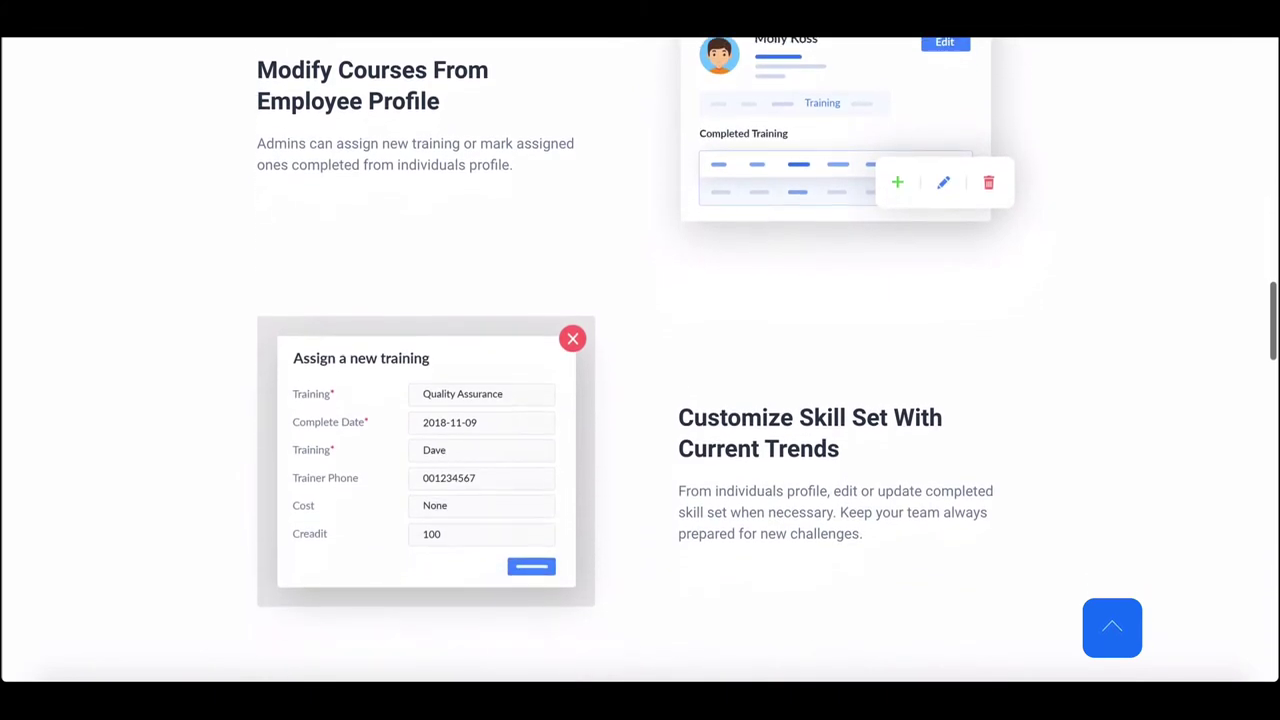
scroll(640, 360, down, 4)
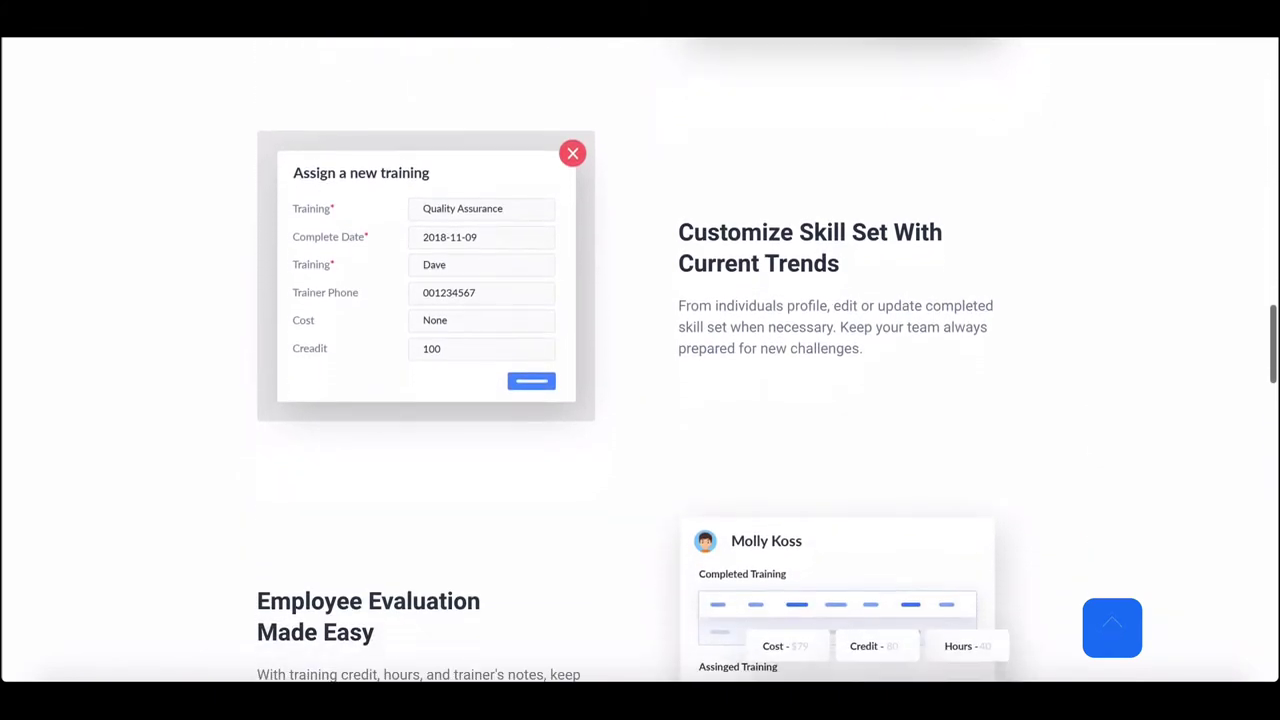
scroll(640, 360, down, 4)
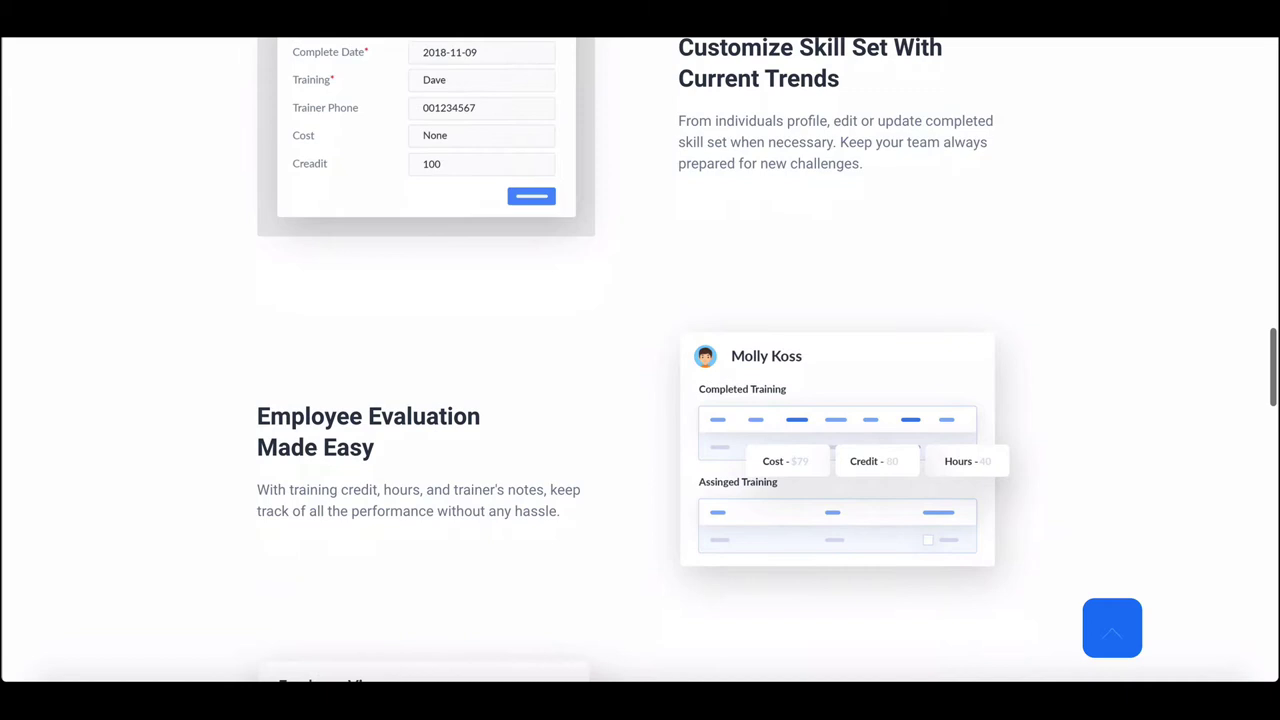
scroll(640, 360, down, 2)
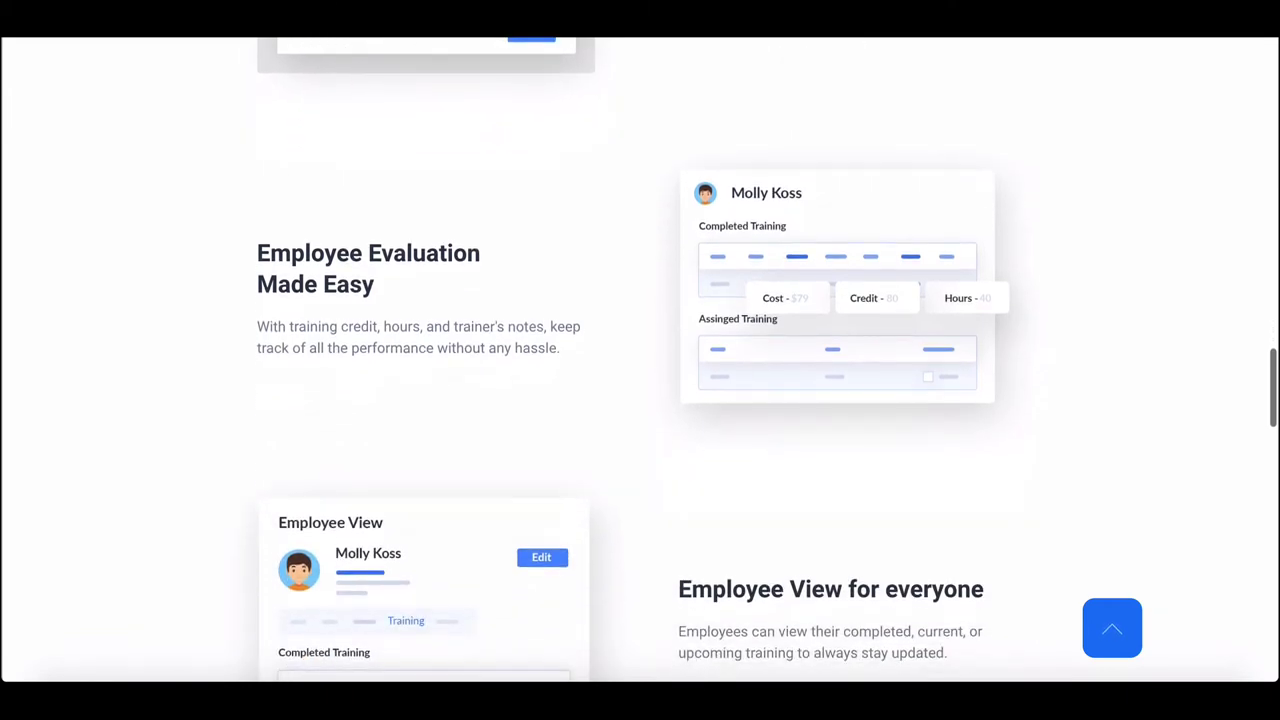
scroll(640, 360, down, 1)
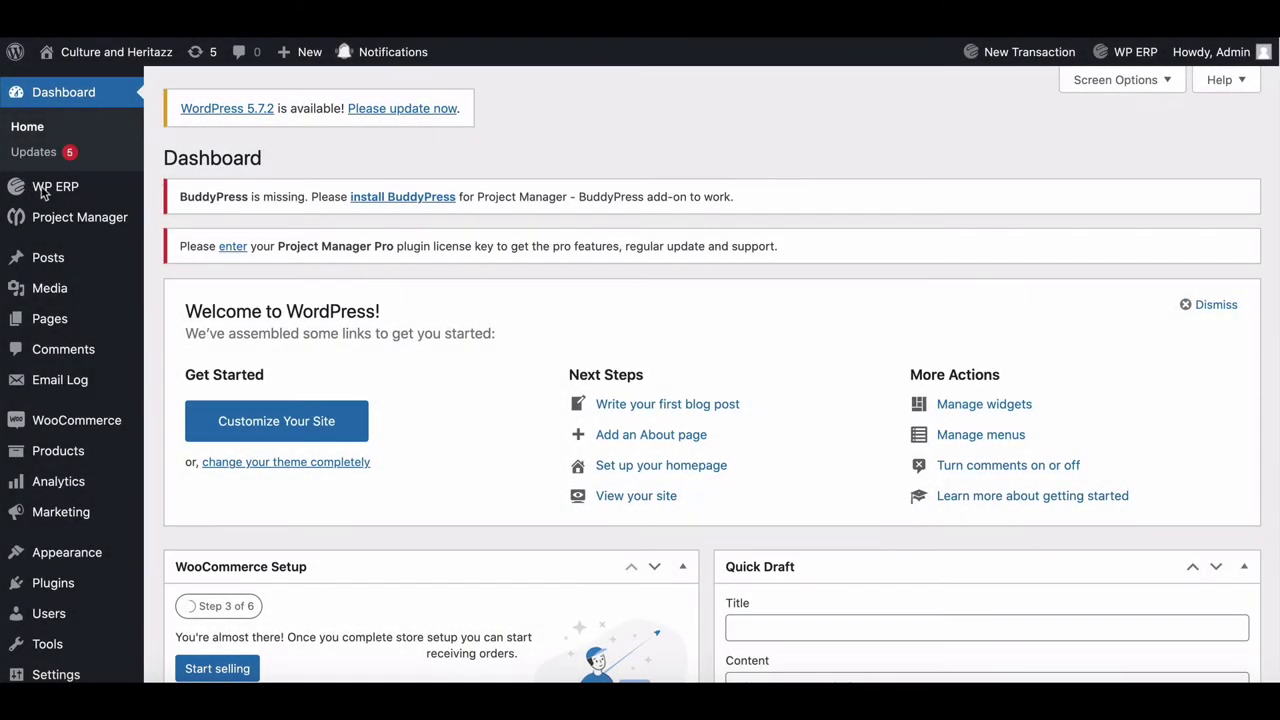
click(40, 188)
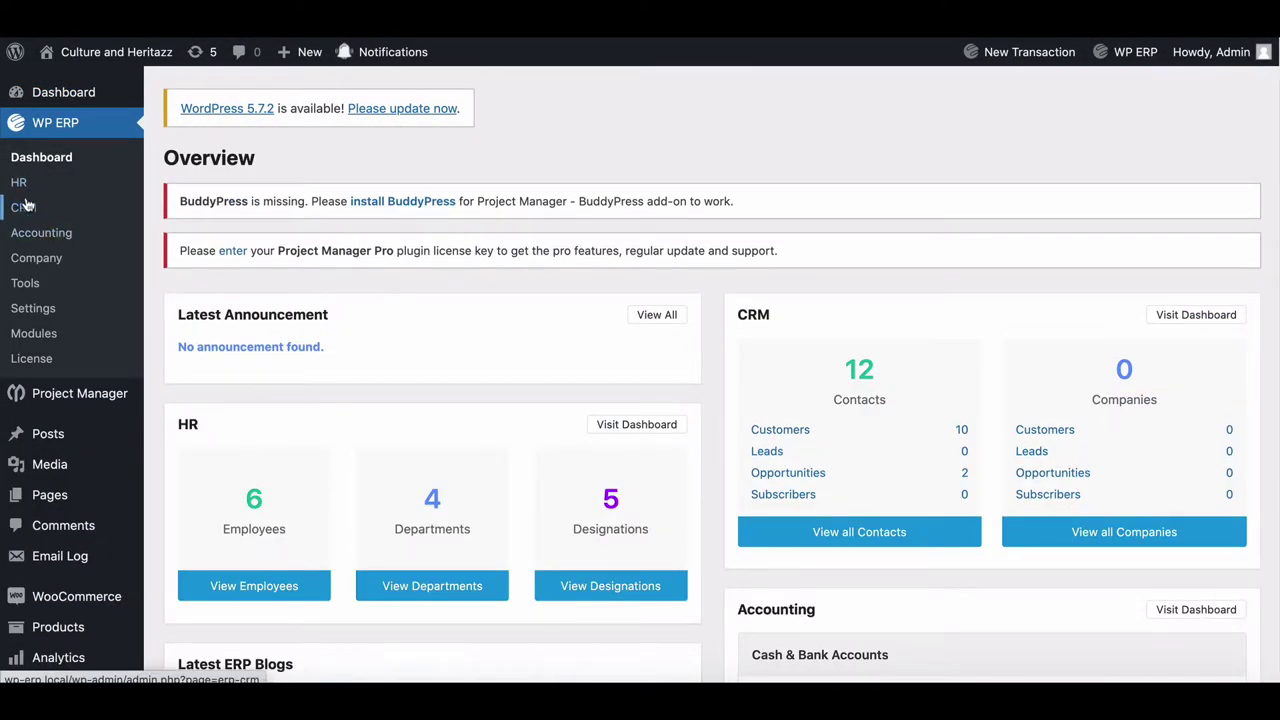
click(20, 184)
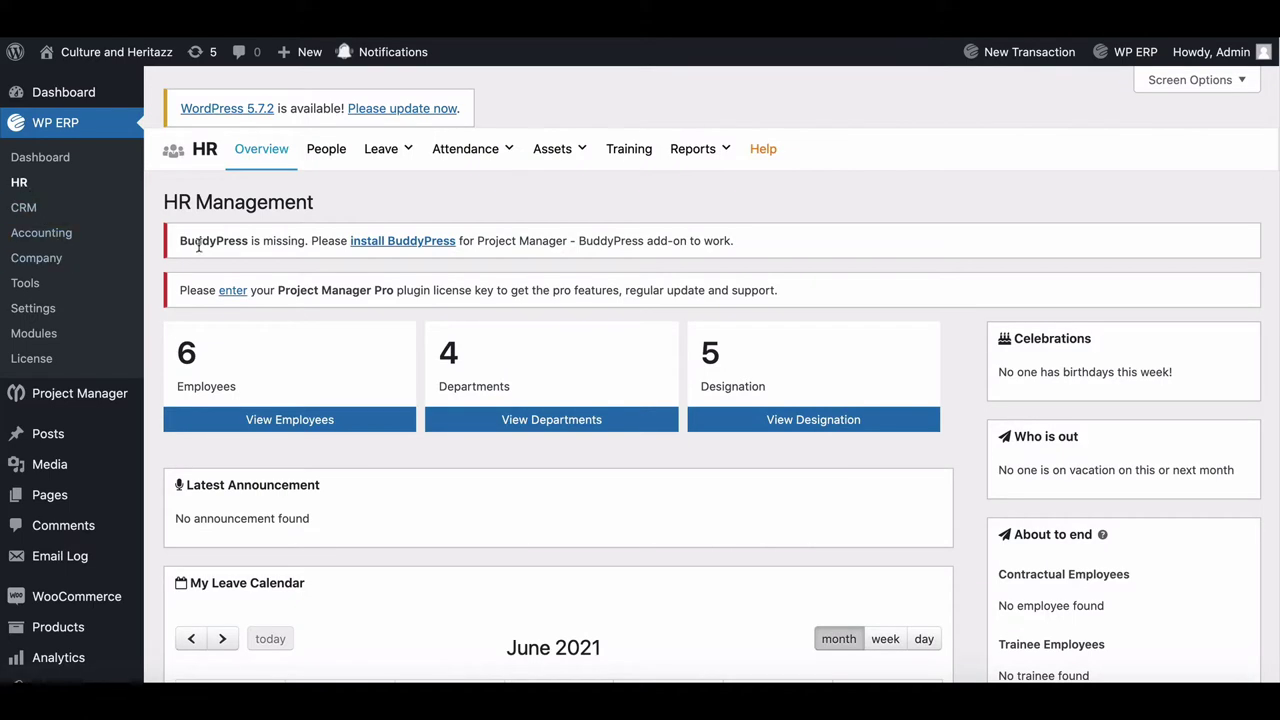
click(626, 150)
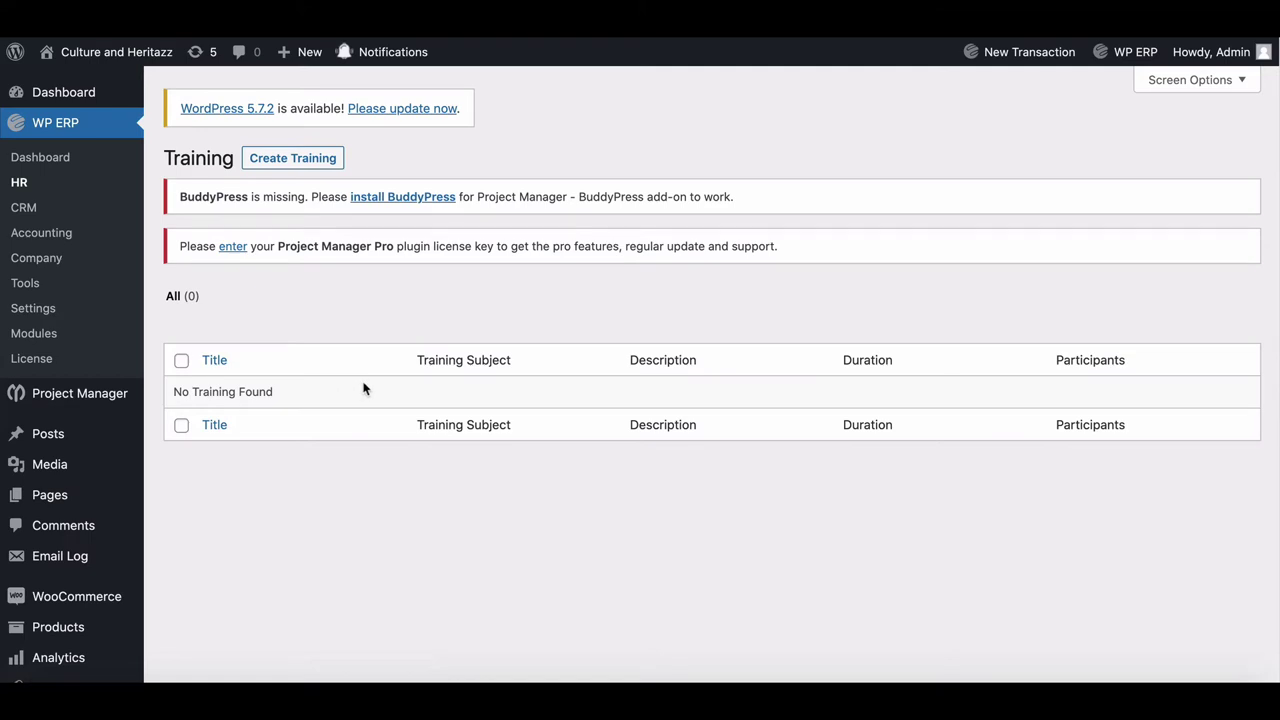
- Create a new training titled 'Management and Soft Skill' with the same Training Subject (Skill)
click(310, 168)
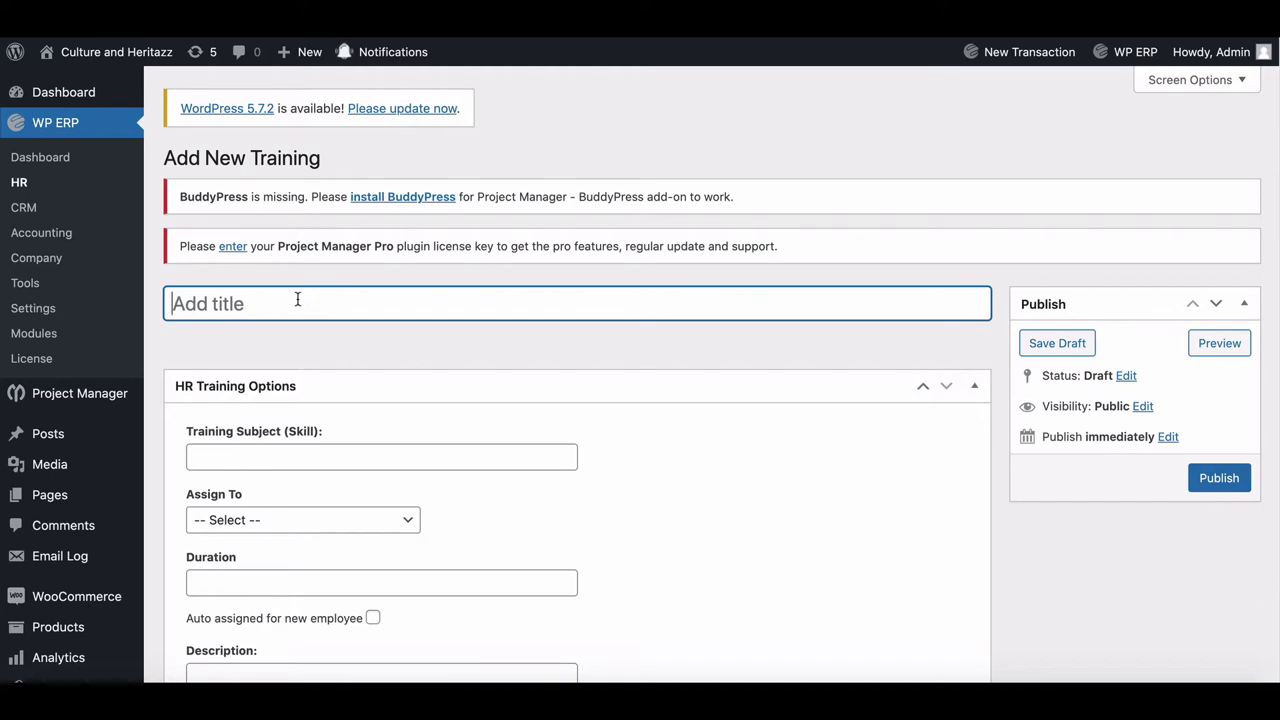
text(Management and Soft Skill)
key(ctrl+a)
key(ctrl+c)
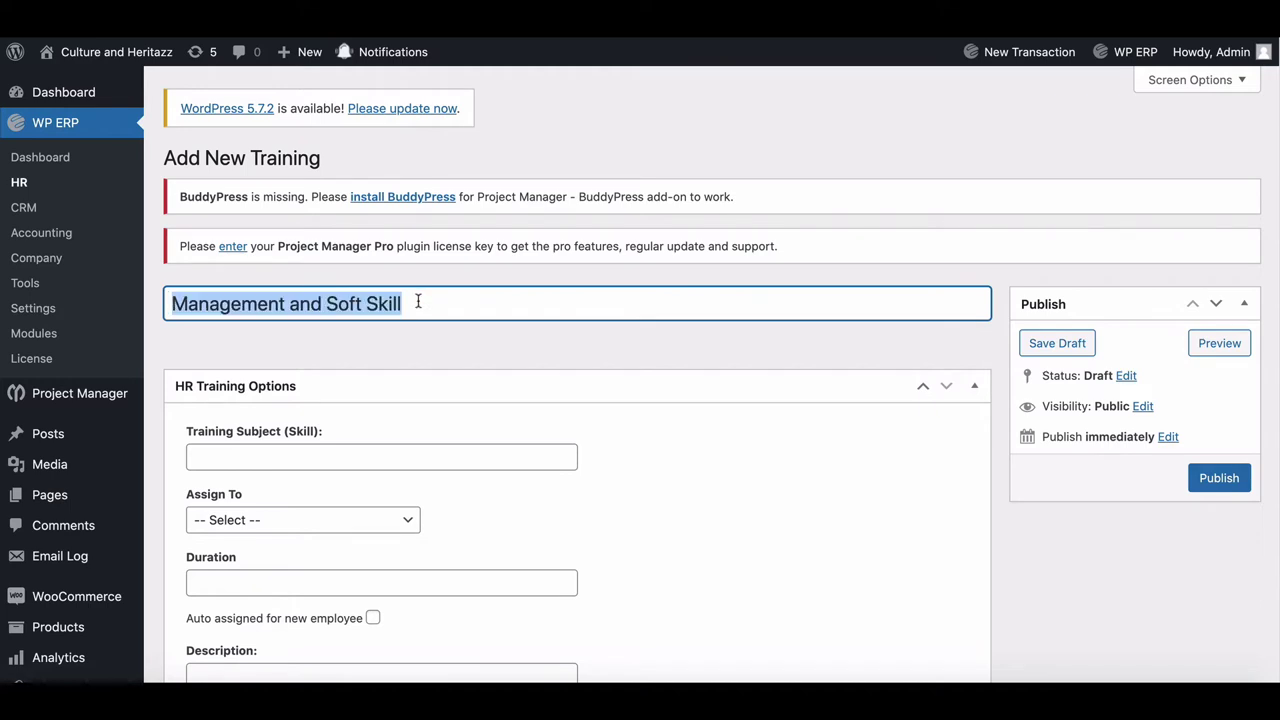
click(418, 302)
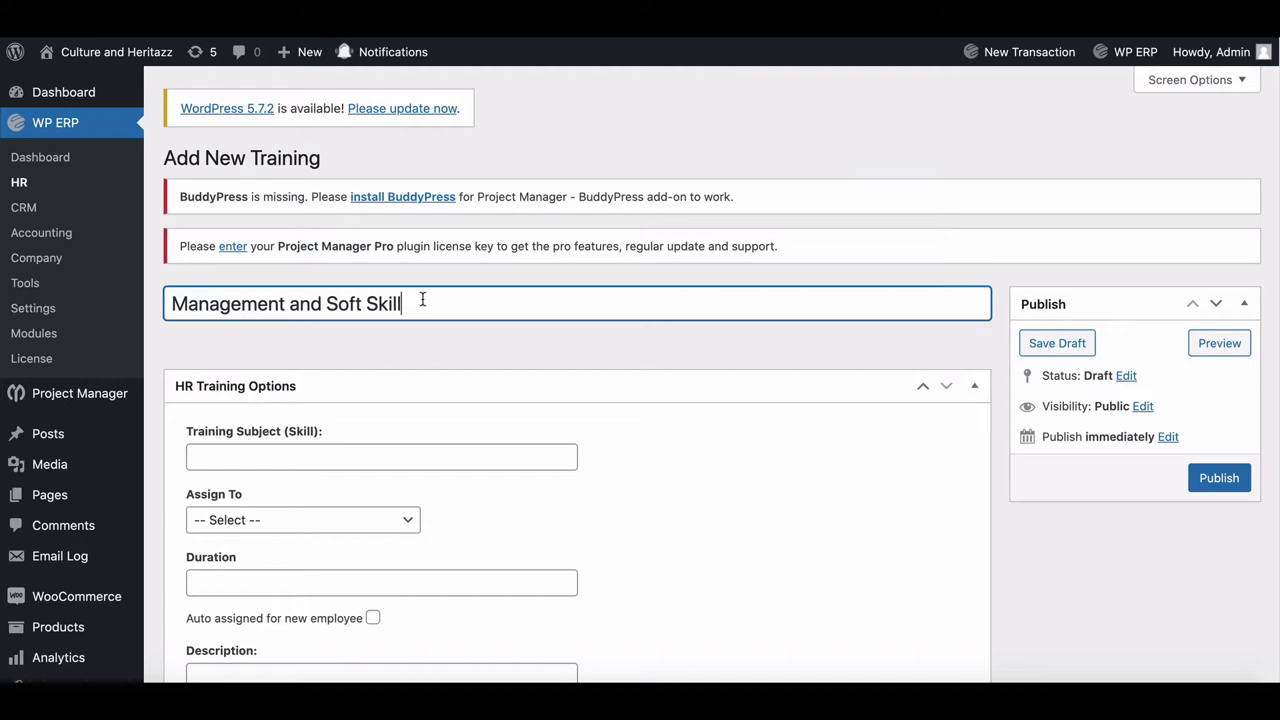
click(319, 457)
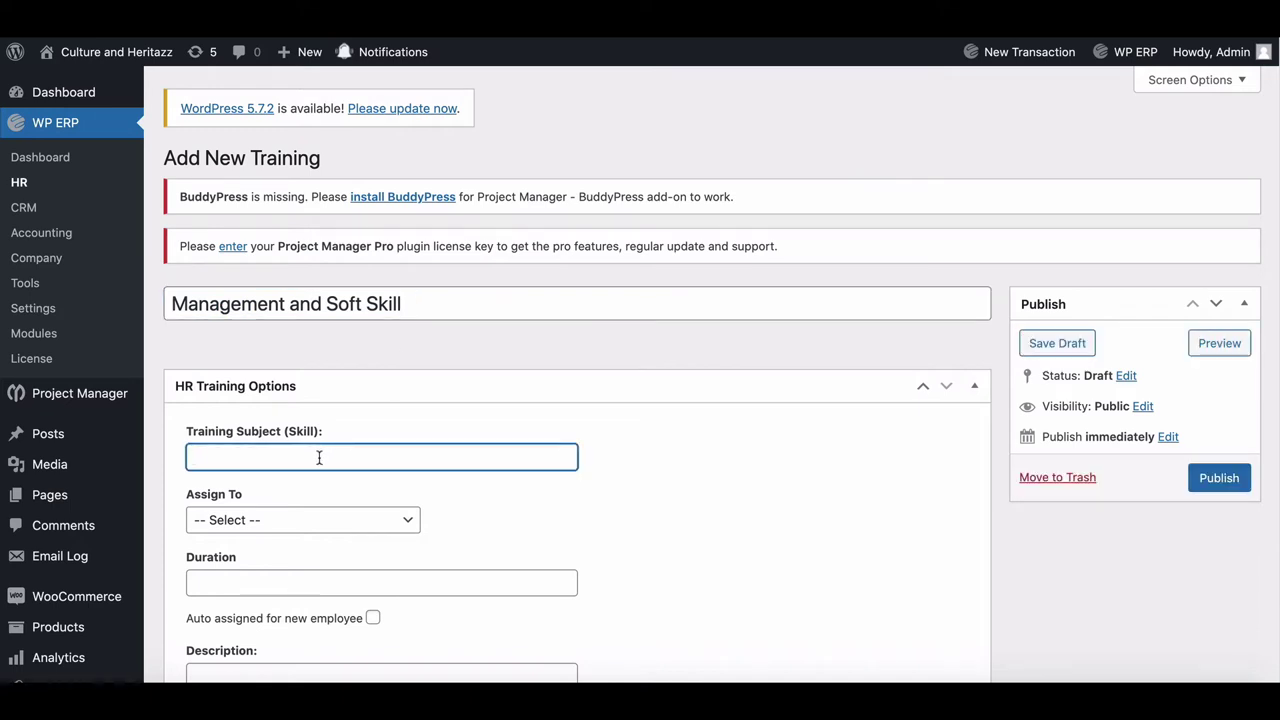
key(ctrl+v)
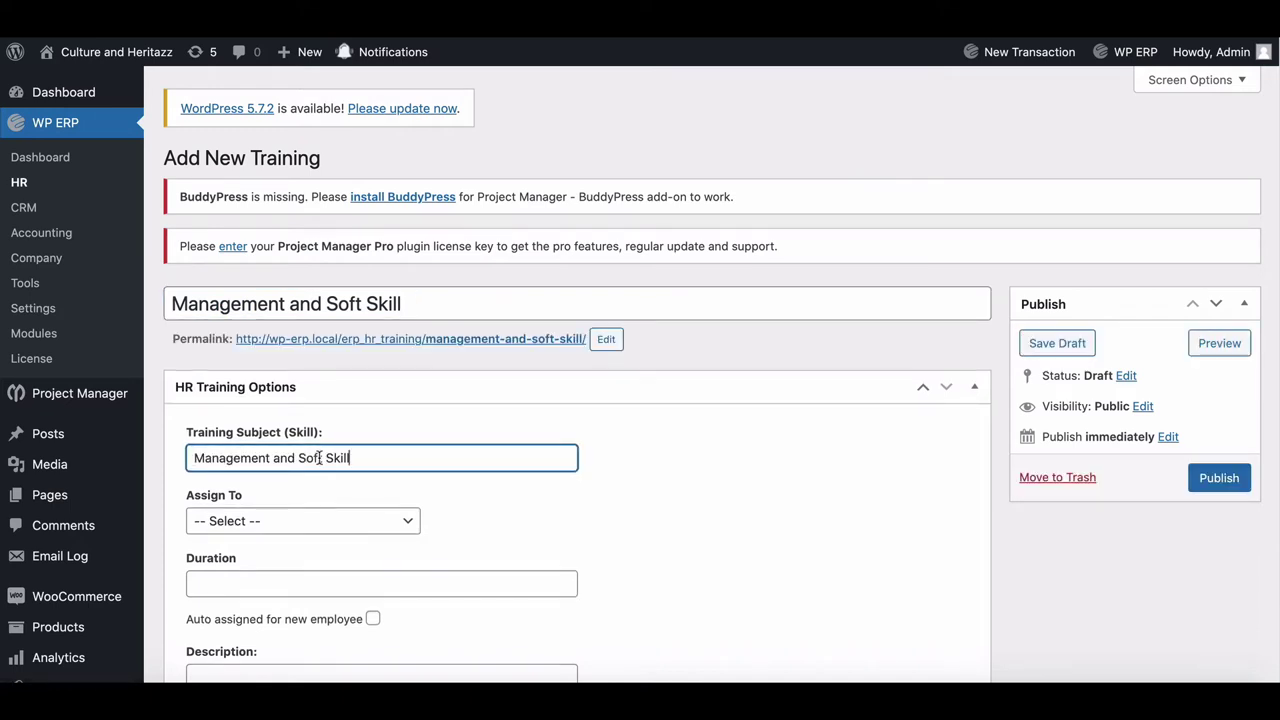
click(407, 527)
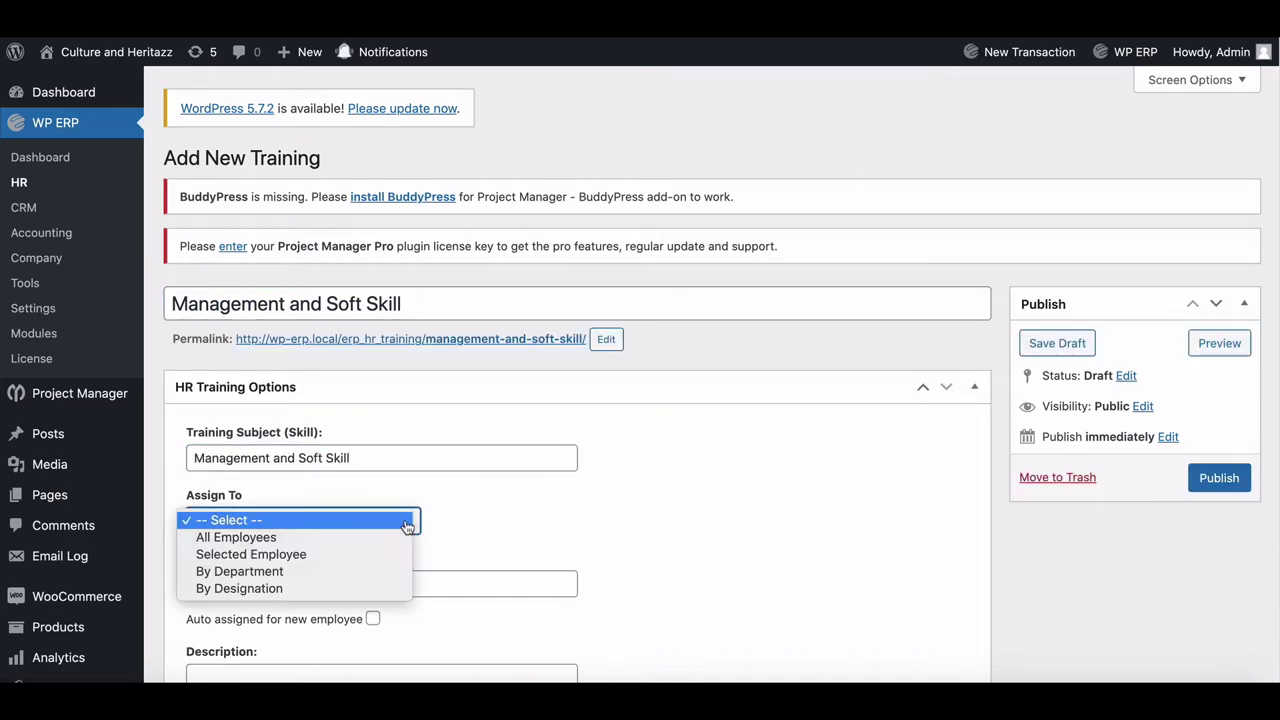
- Set Assign To to Selected Employee and pick four employees for the training
click(283, 557)
click(326, 571)
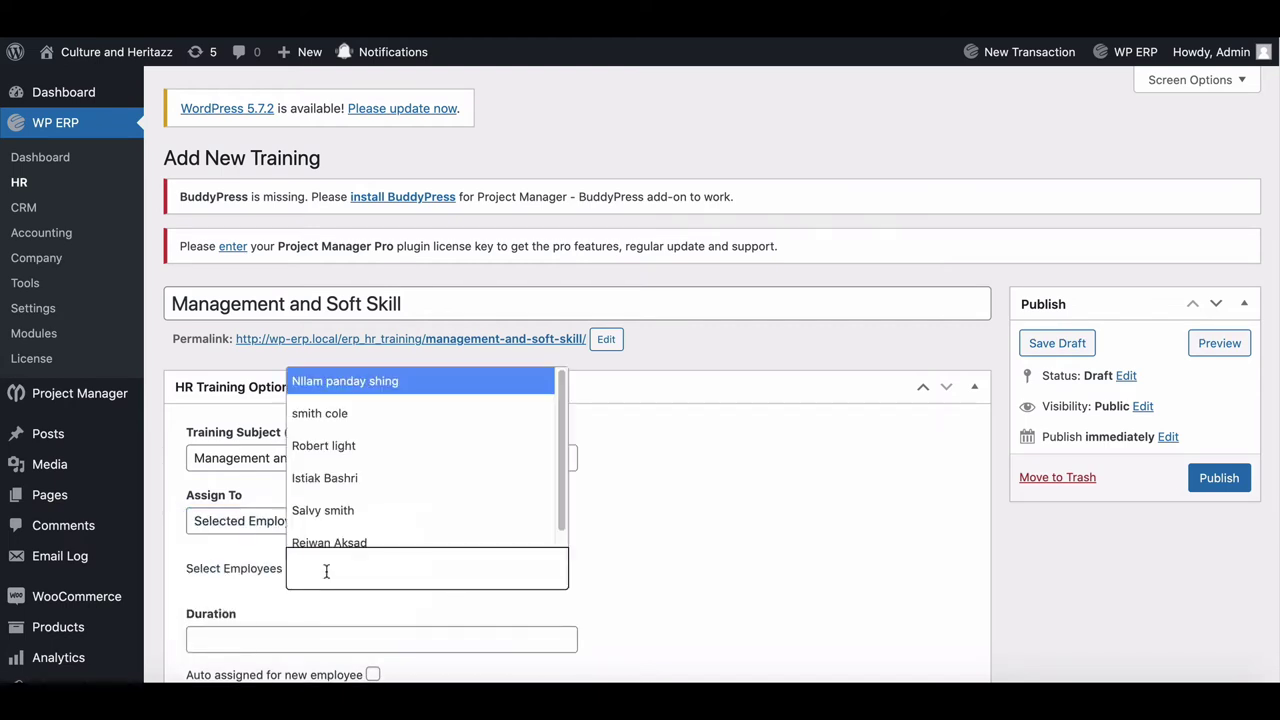
click(340, 541)
click(360, 510)
click(390, 476)
click(357, 445)
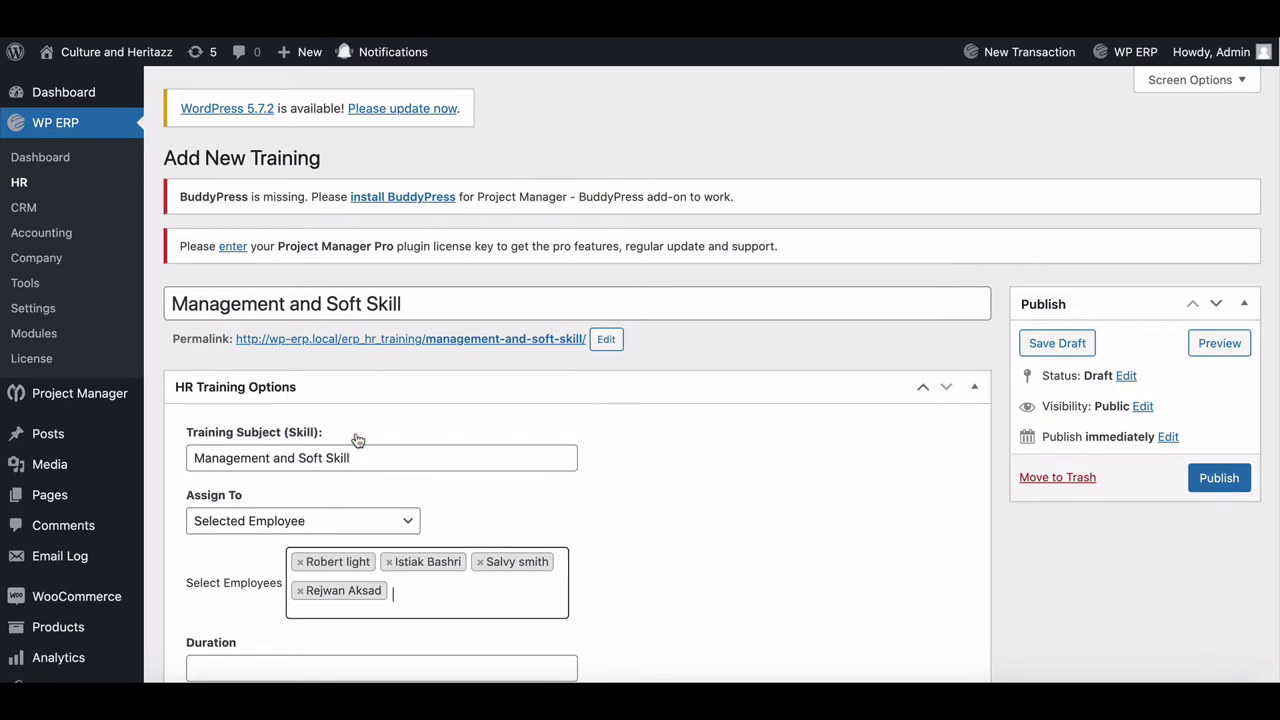
scroll(441, 519, down, 2)
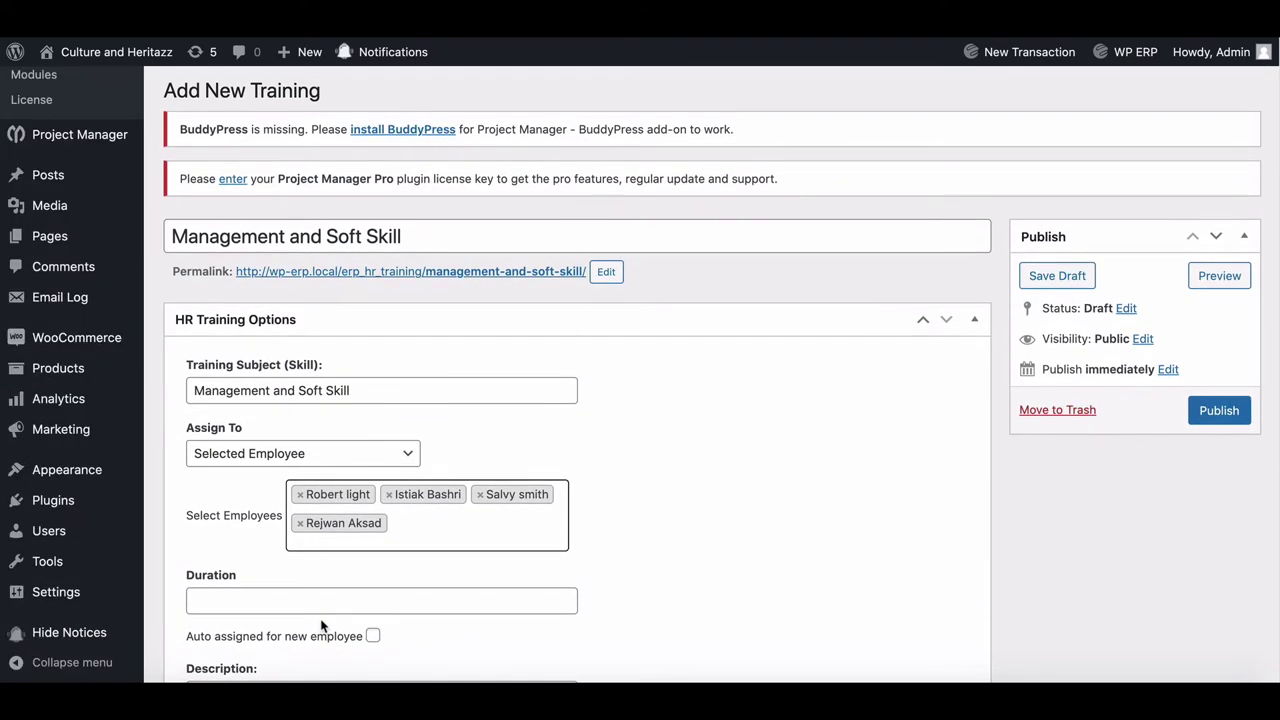
- Set the duration to '8 hours.' and add a description about managerial skills
key(Tab)
text(8 hours)
scroll(276, 583, down, 3)
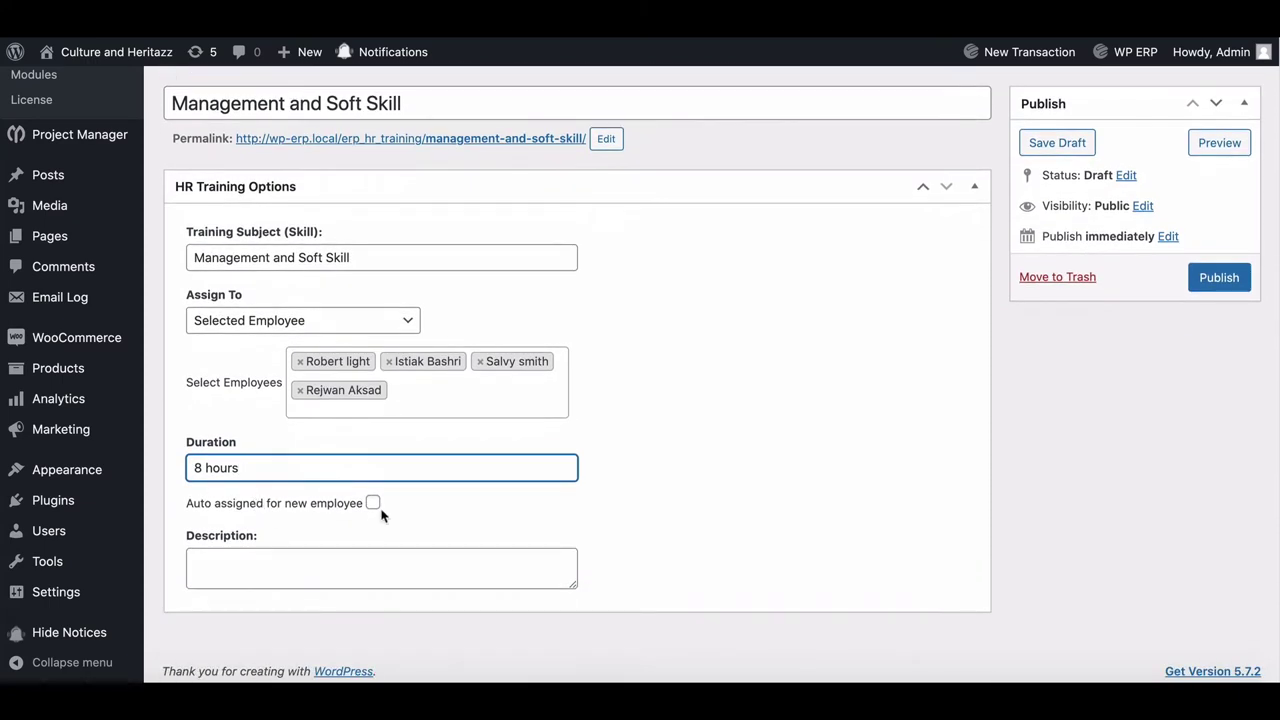
text(.)
click(236, 562)
text(this course help to know the managerial skill set.)
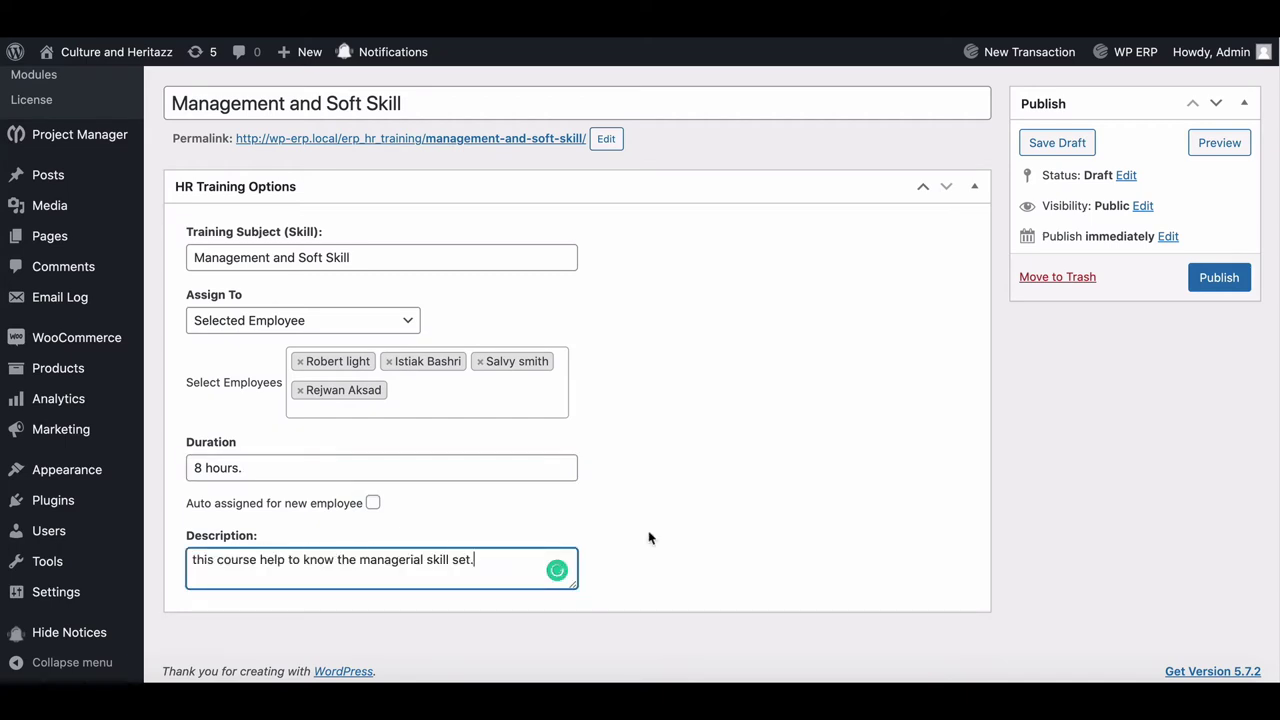
- Publish the training and review its four incomplete participants in the View participant list
click(1206, 284)
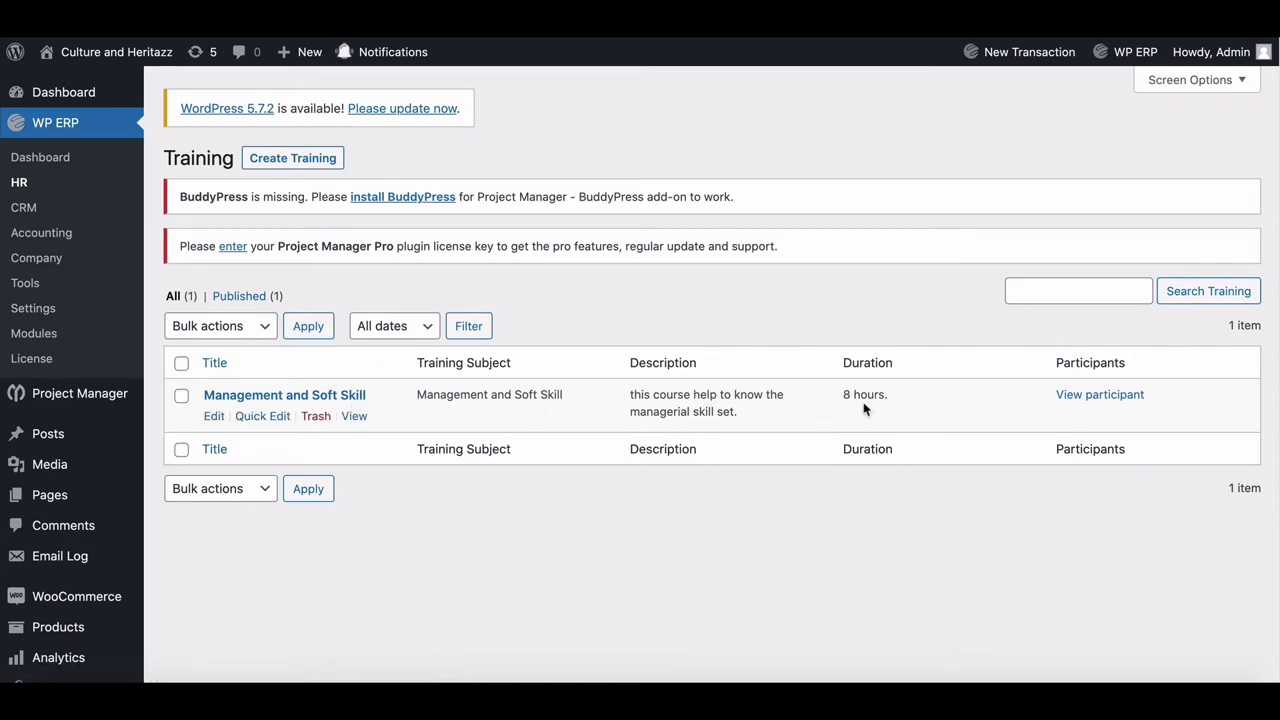
click(1100, 396)
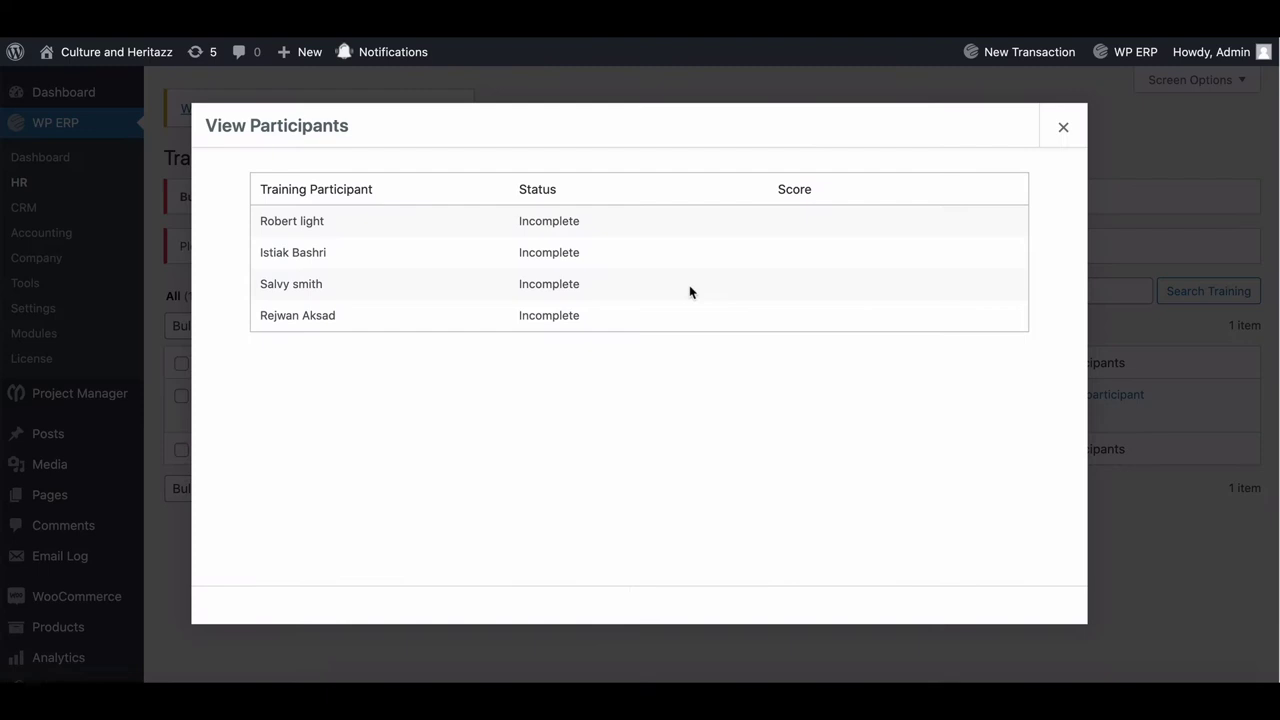
click(1063, 127)
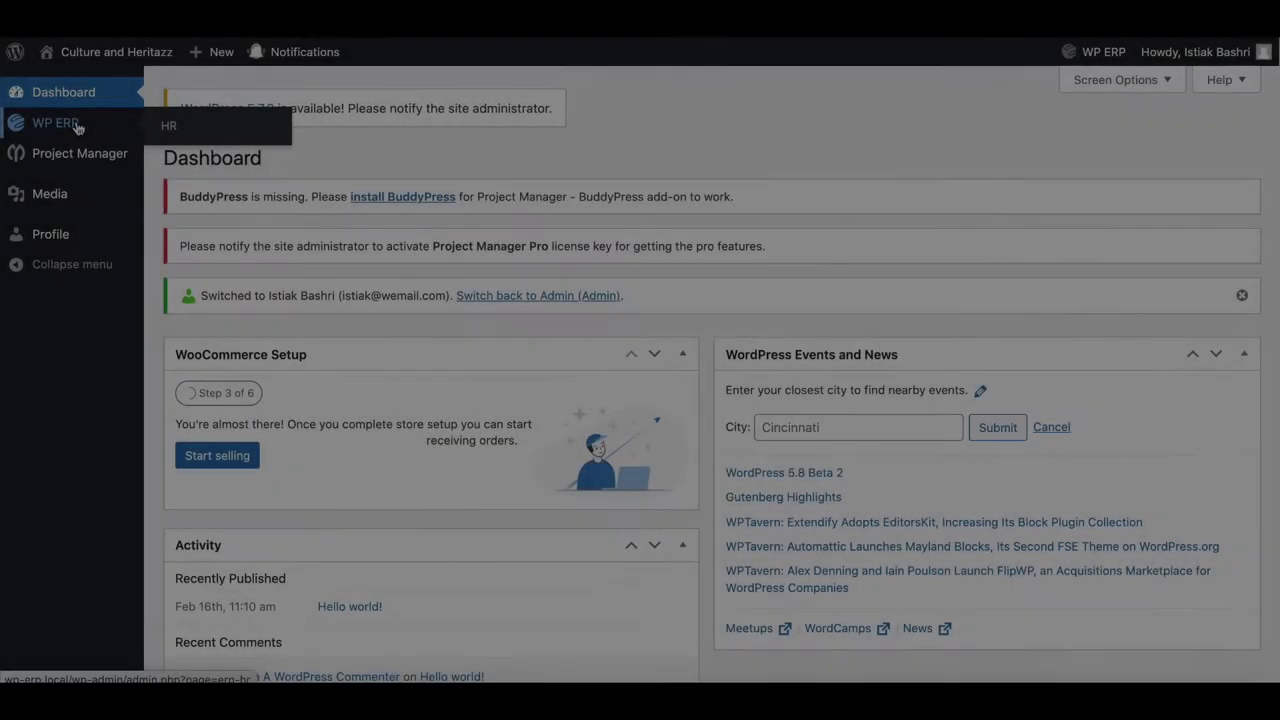
- Open My Profile's Training tab, listing 'Management and Soft Skill' as uncompleted
click(77, 127)
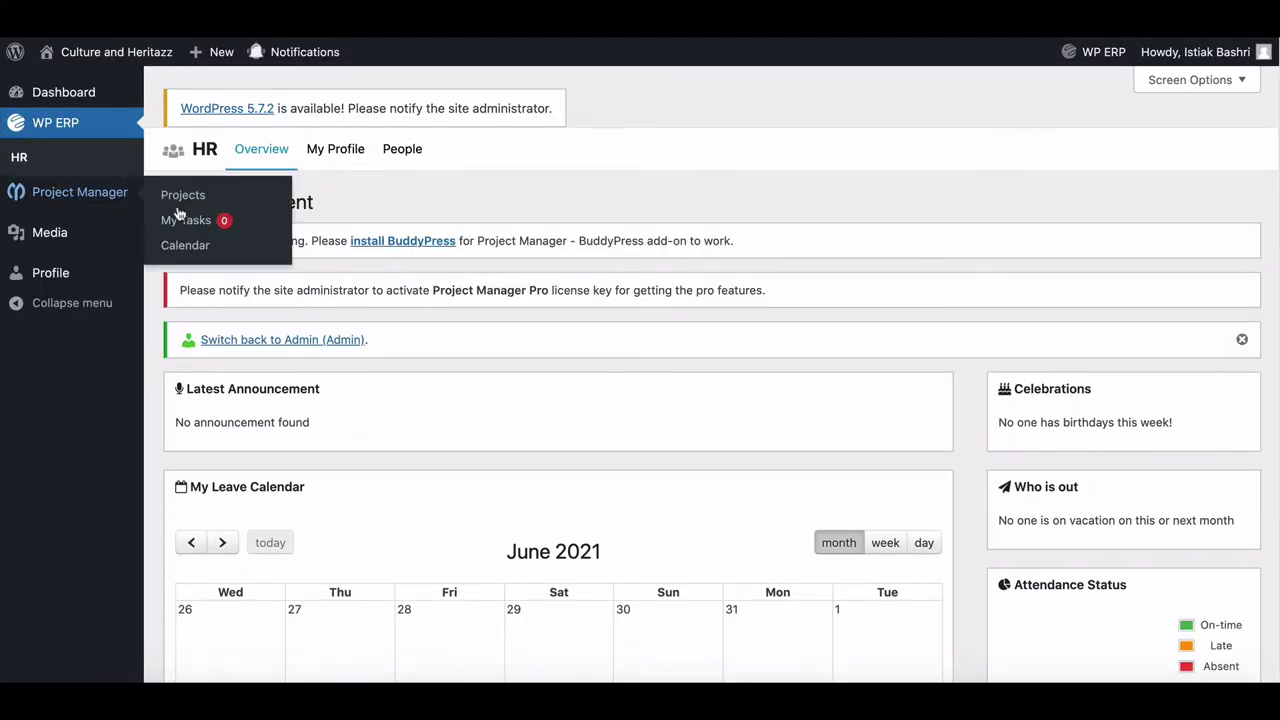
scroll(280, 220, down, 4)
scroll(302, 214, down, 5)
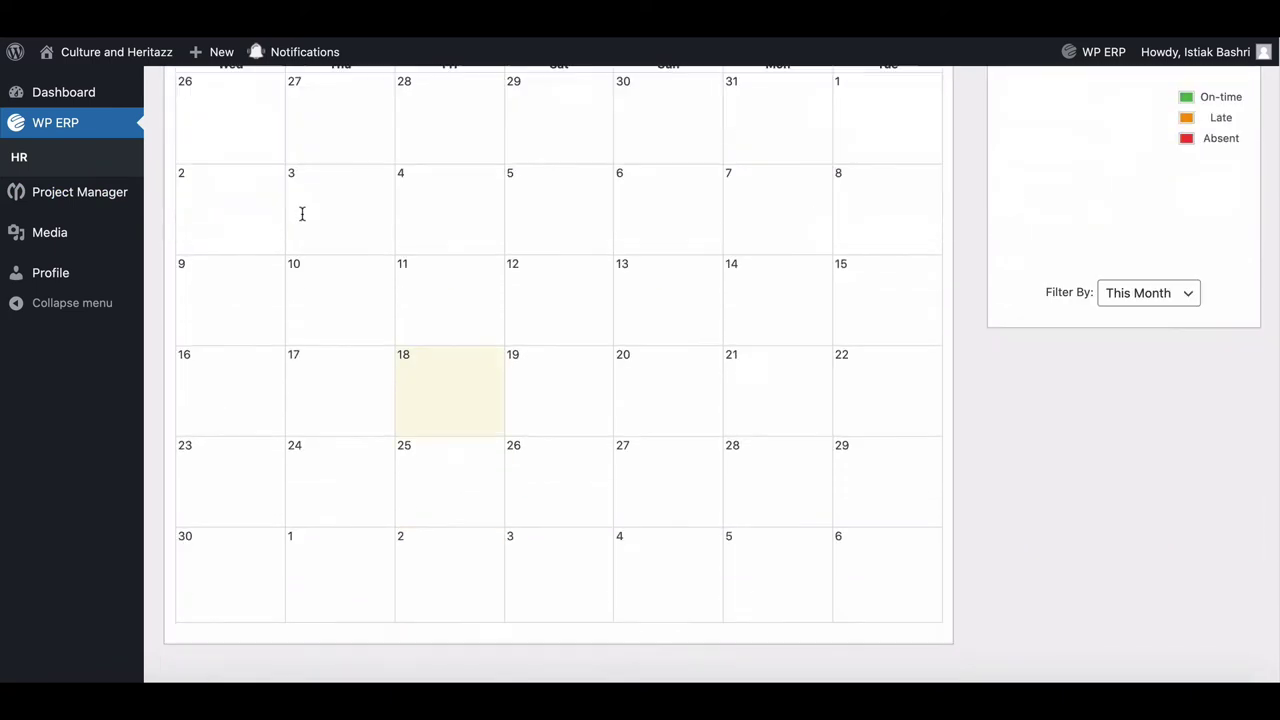
scroll(302, 214, up, 10)
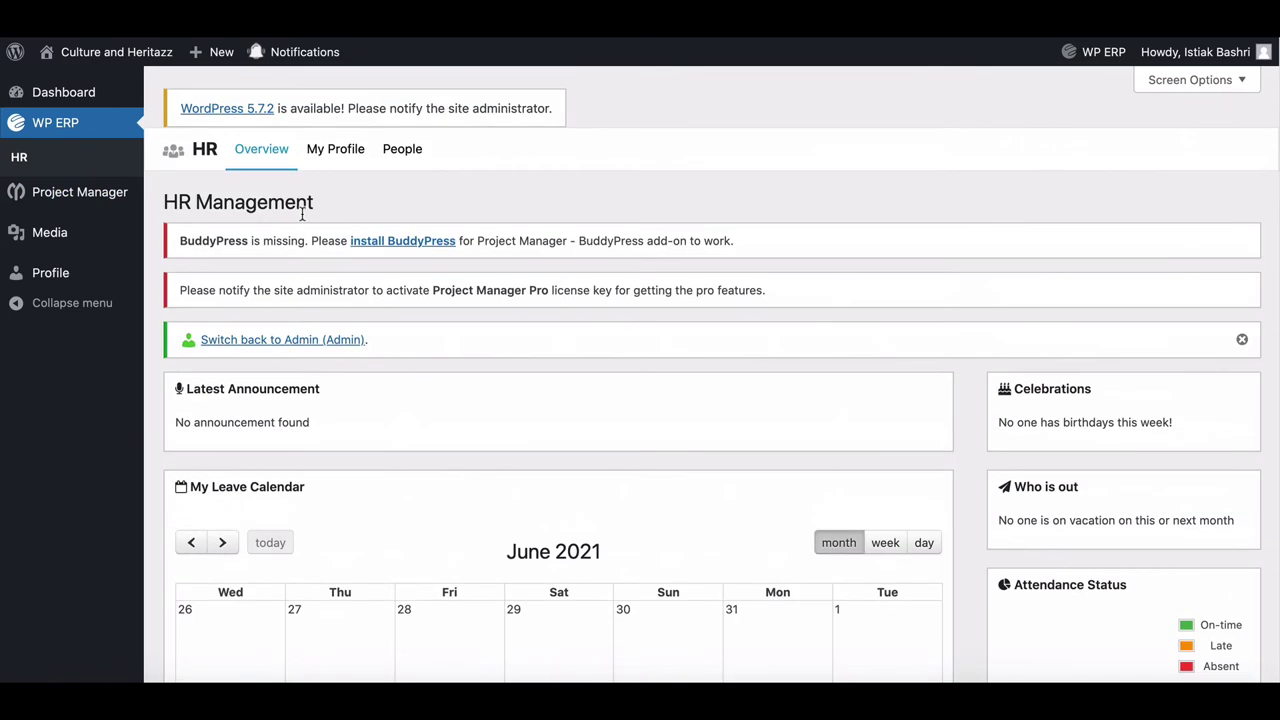
click(337, 152)
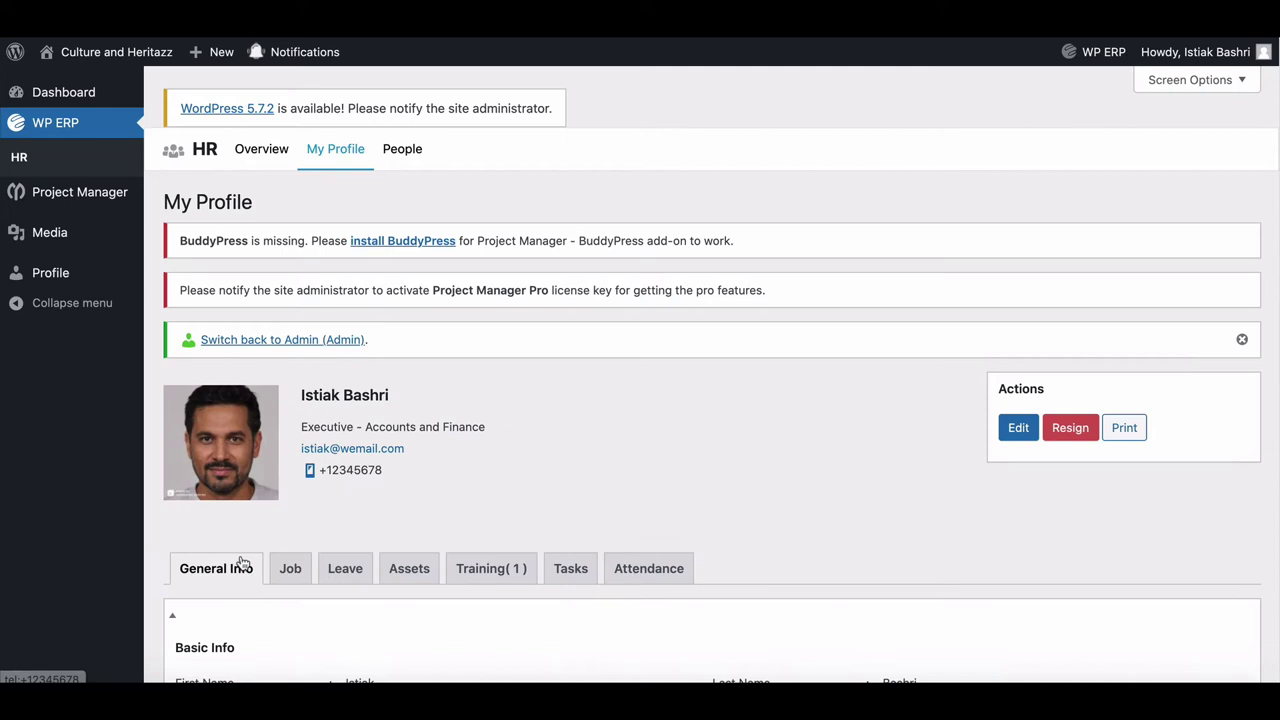
click(499, 570)
scroll(499, 570, down, 3)
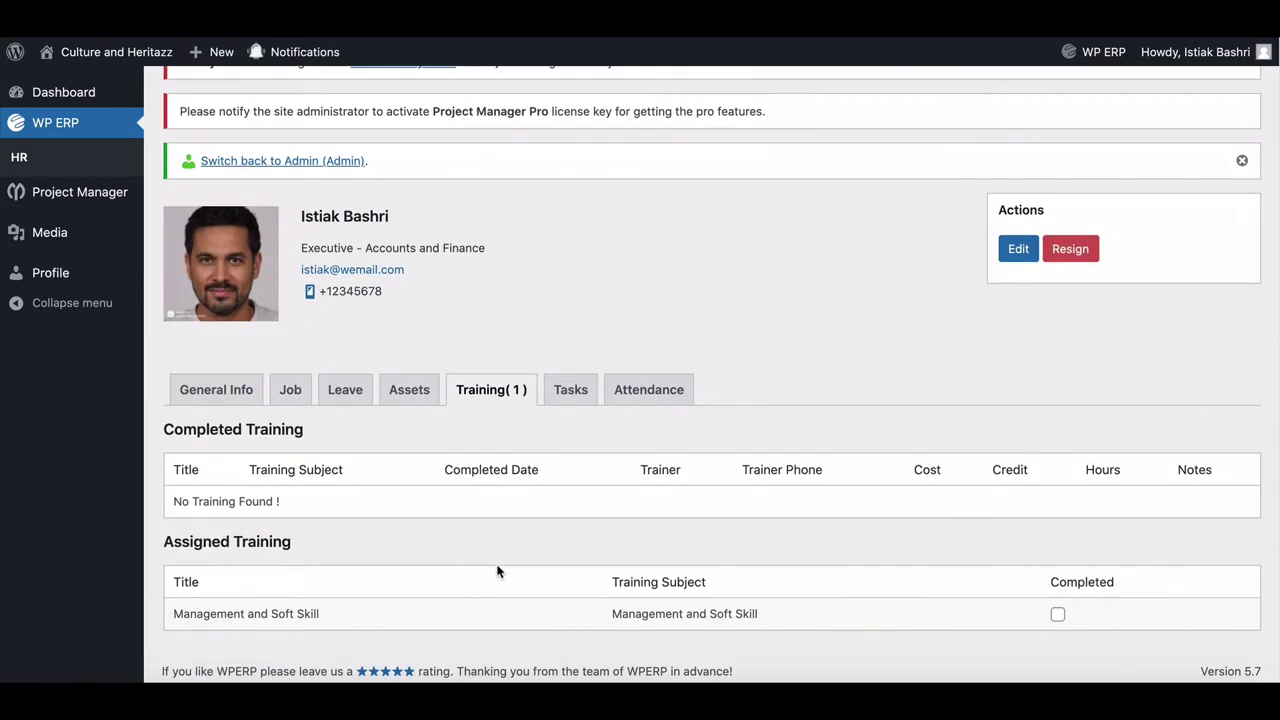
- Mark the training completed on 2021-06-18 and enter the trainer's name and phone number
click(1057, 617)
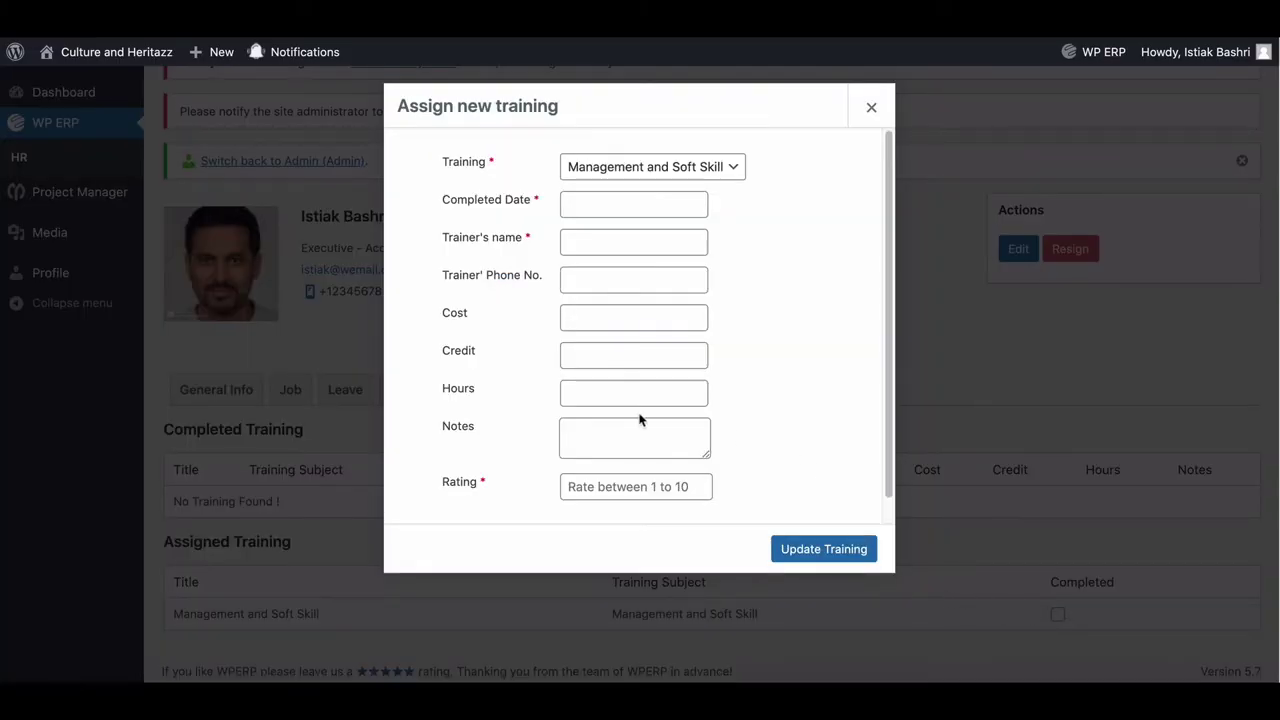
click(623, 204)
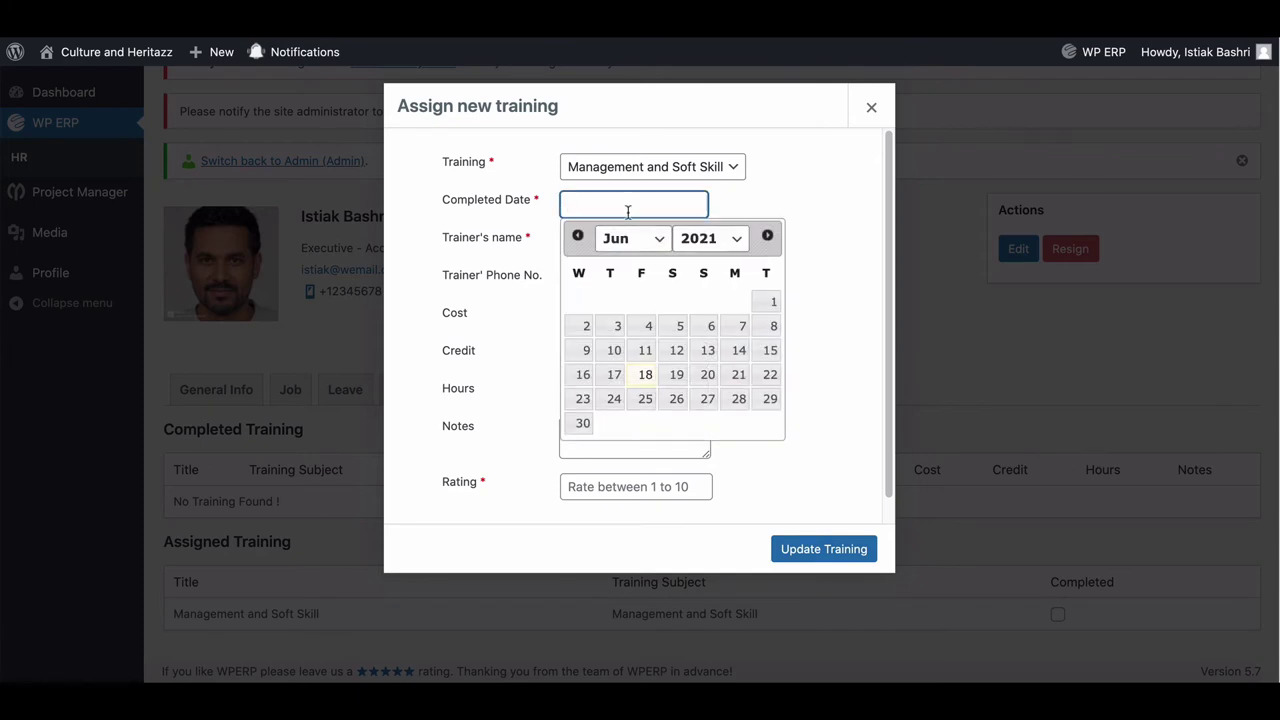
click(645, 379)
click(579, 238)
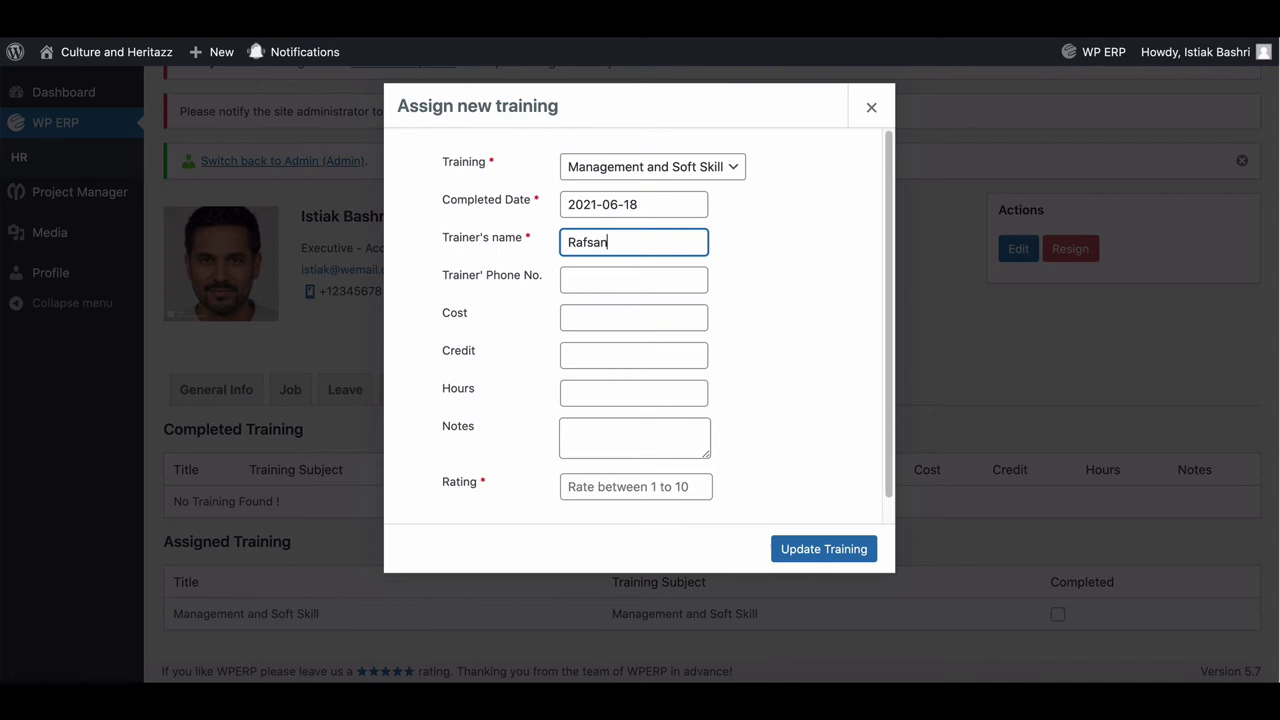
key(Tab)
text(123456789)
- Enter cost 100$, credit 3, 8 hours, and set the rating to 9
click(580, 319)
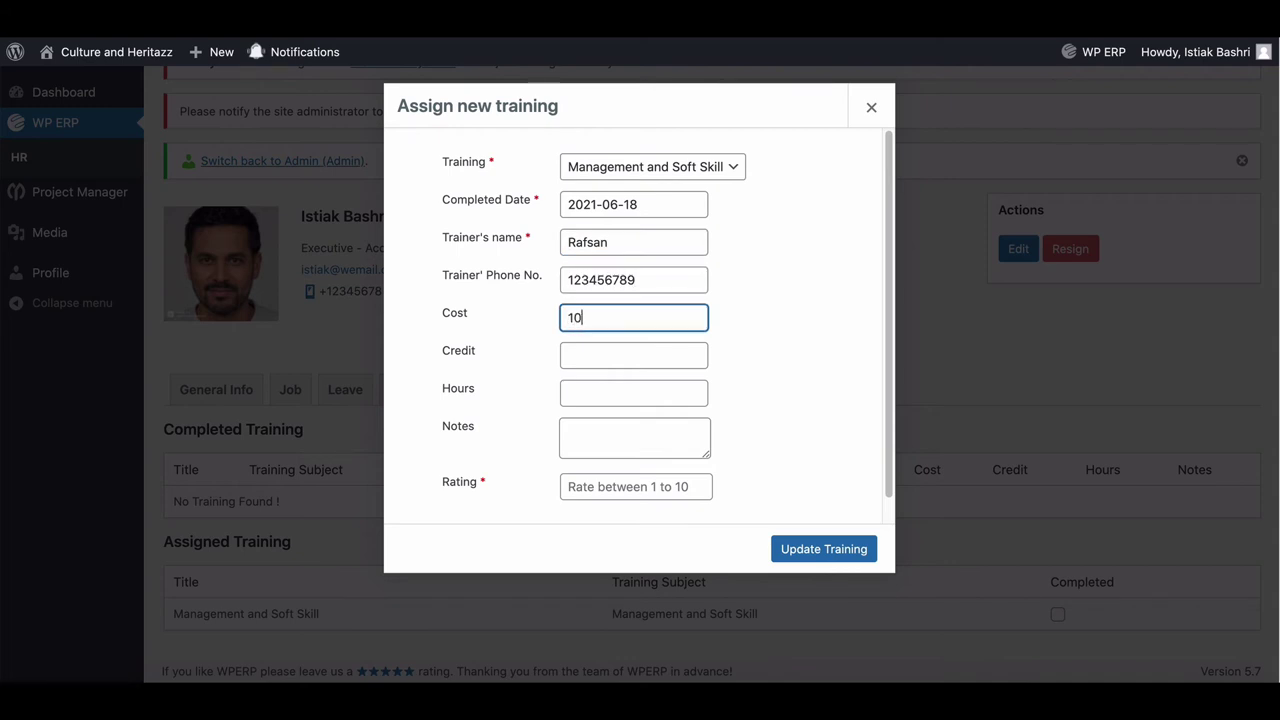
click(580, 358)
text(3)
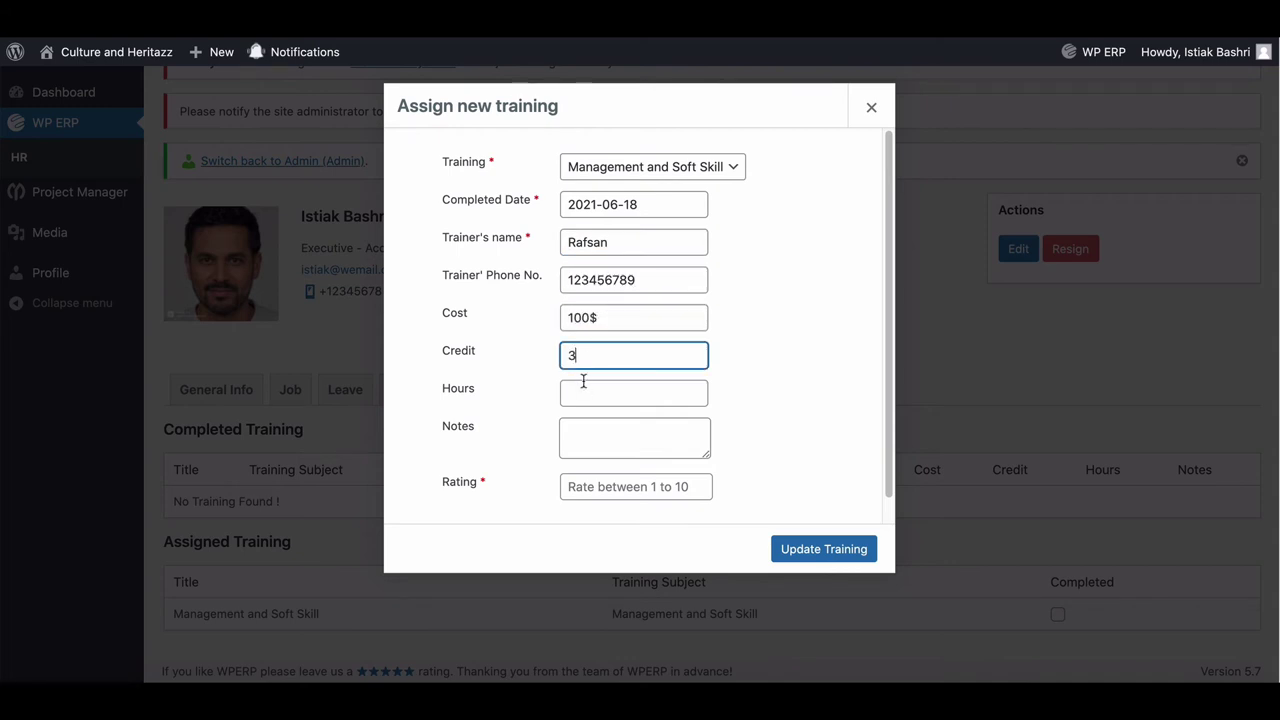
click(582, 390)
text(8)
click(579, 426)
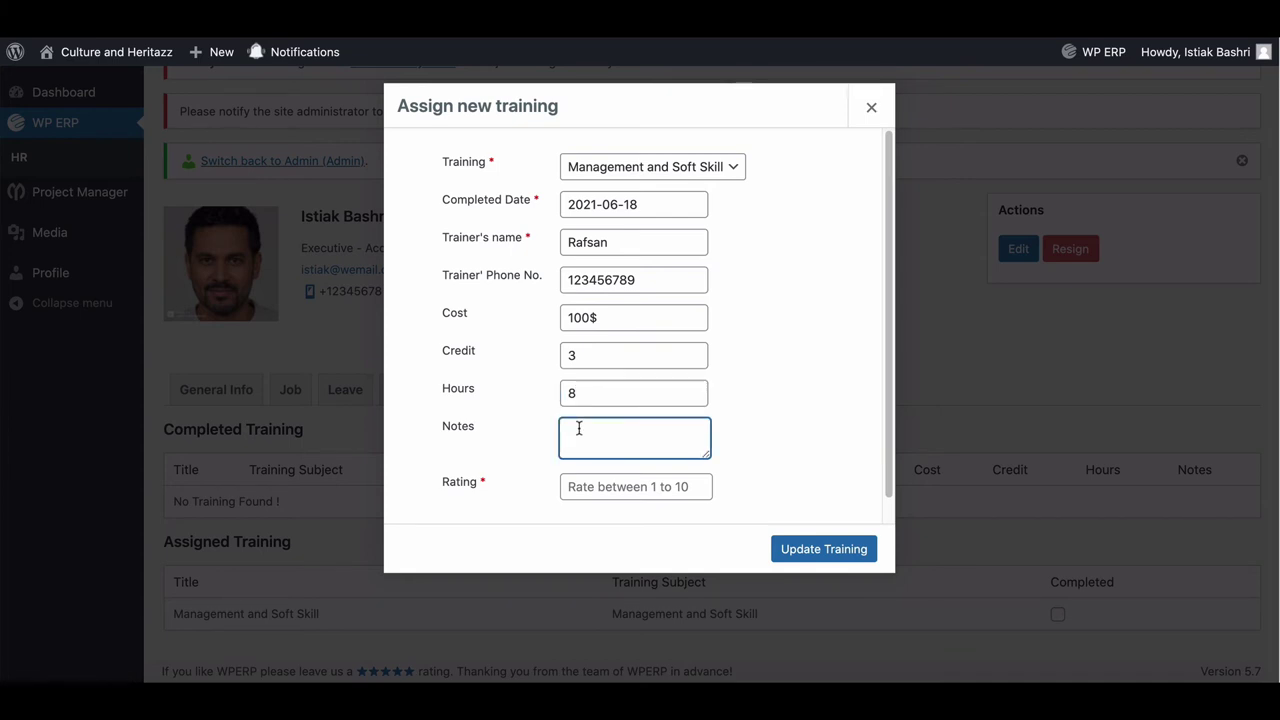
click(699, 481)
click(699, 481)
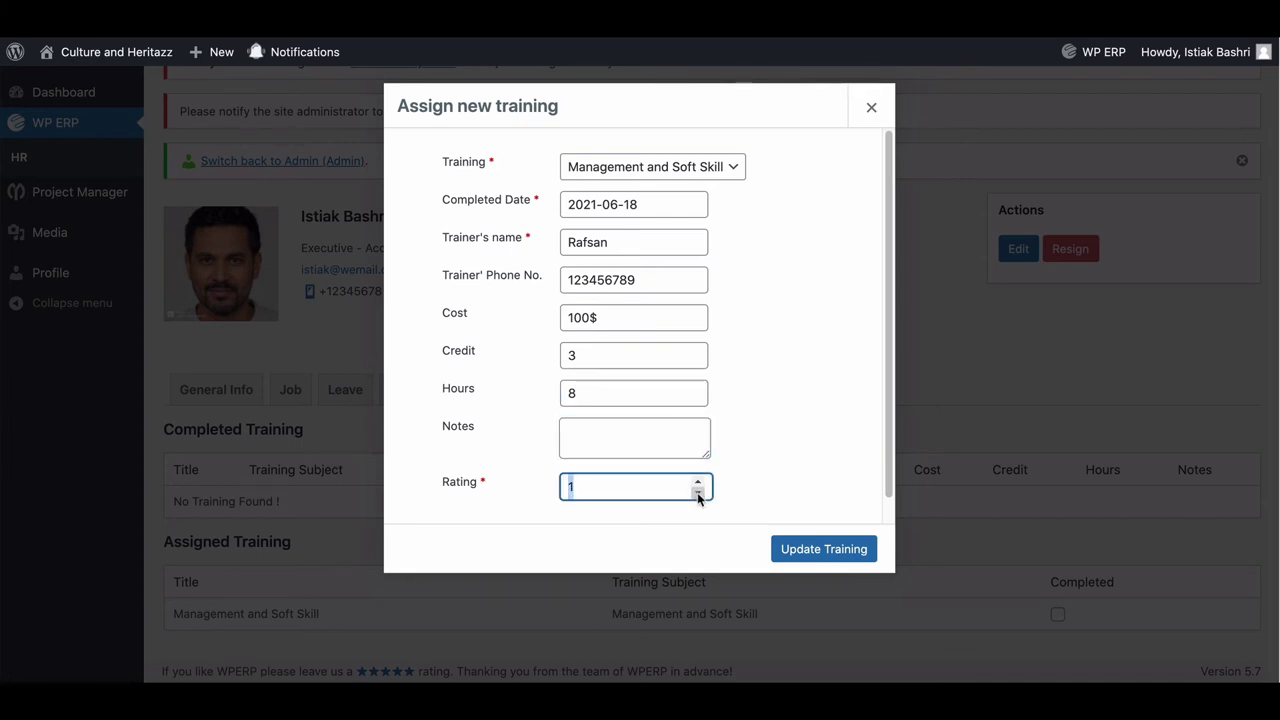
click(699, 481)
click(699, 481)
click(699, 481)
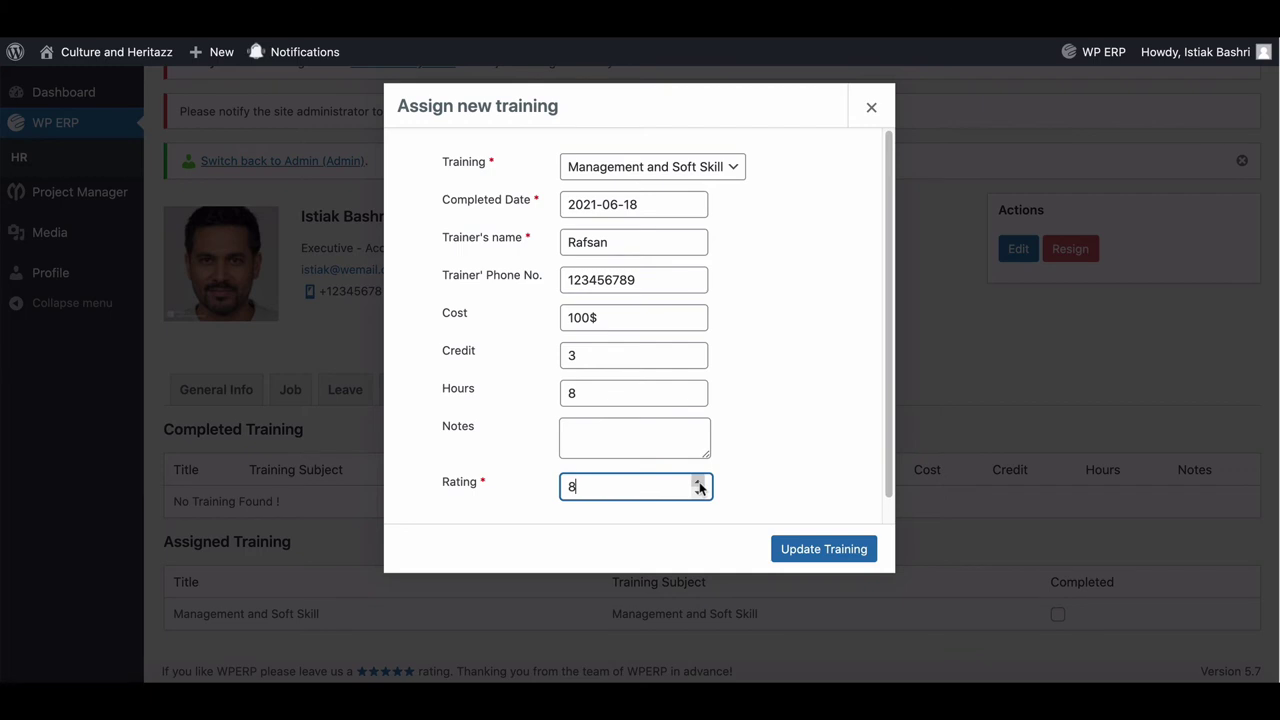
- Save the completion, then as admin check the training's participants showing 9/10 scores
click(800, 548)
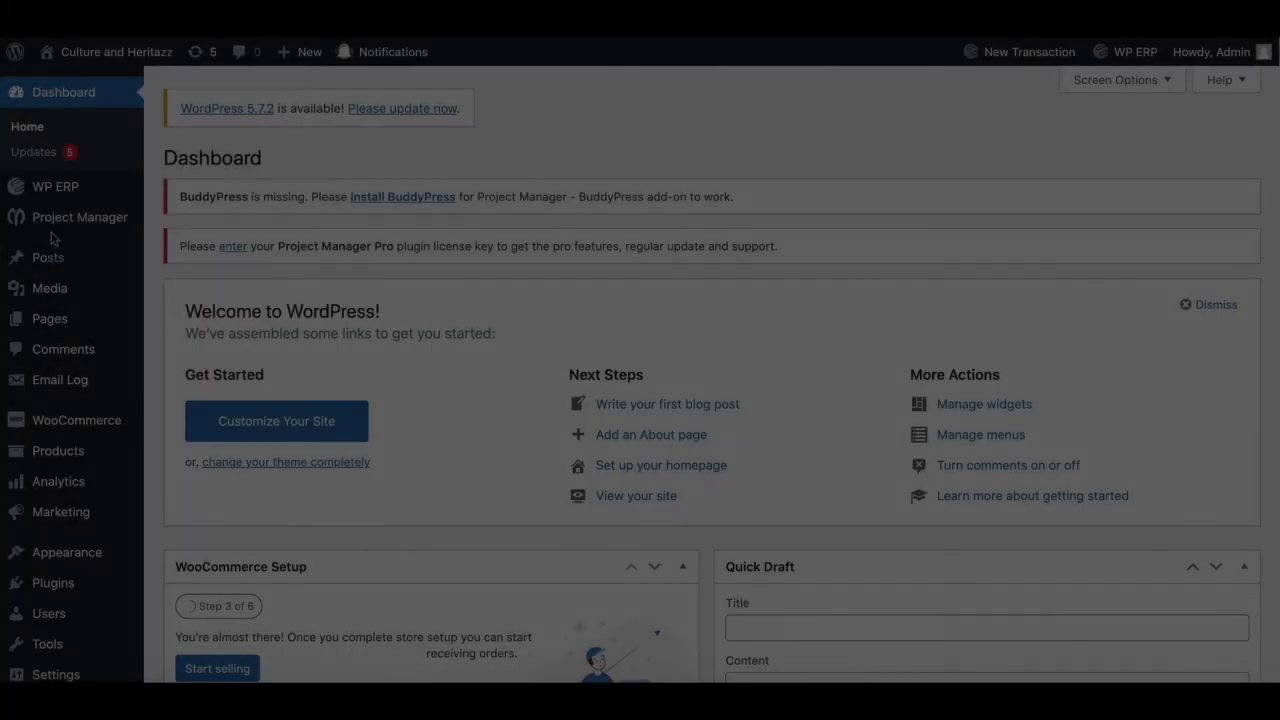
mouse_move(42, 192)
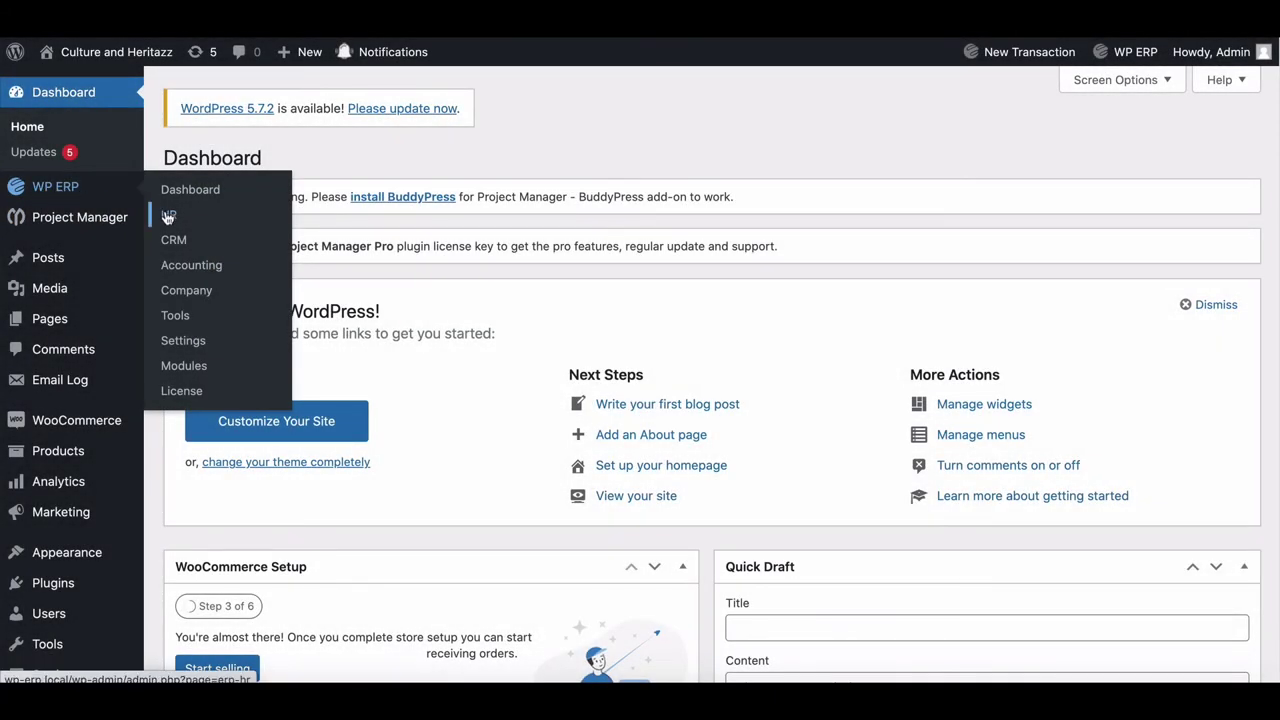
click(167, 217)
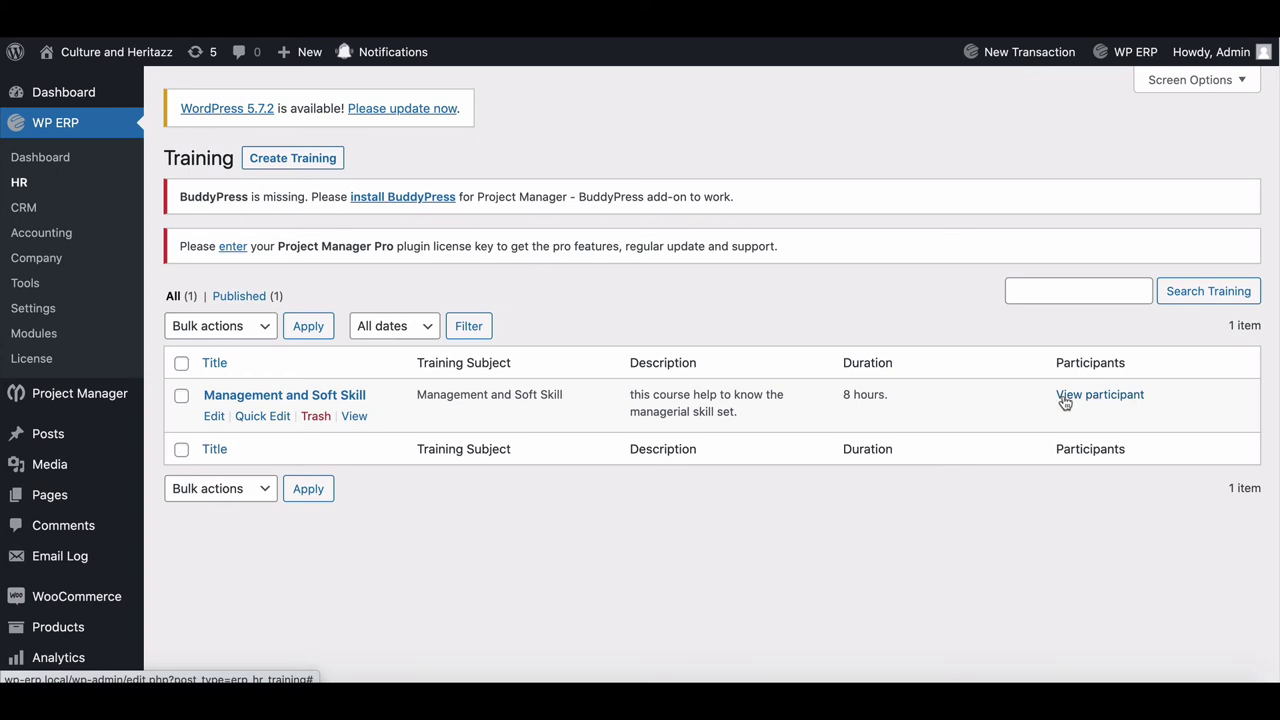
click(1100, 396)
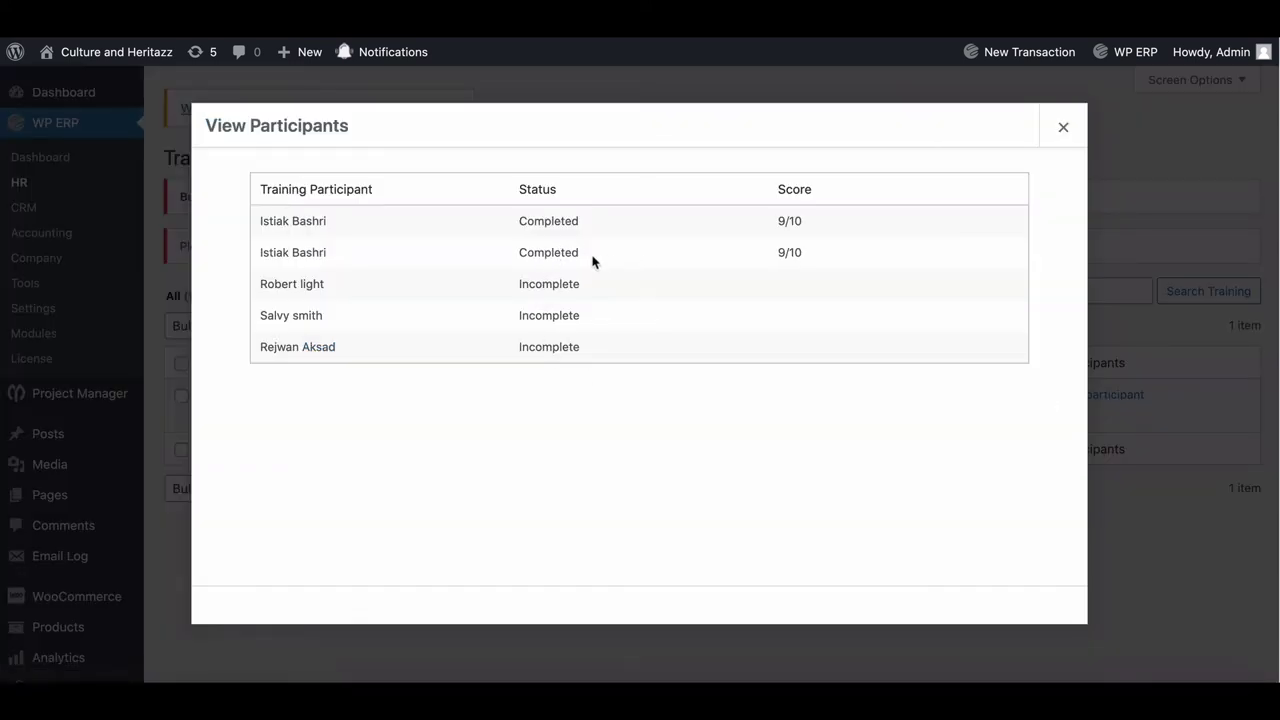
click(1064, 128)
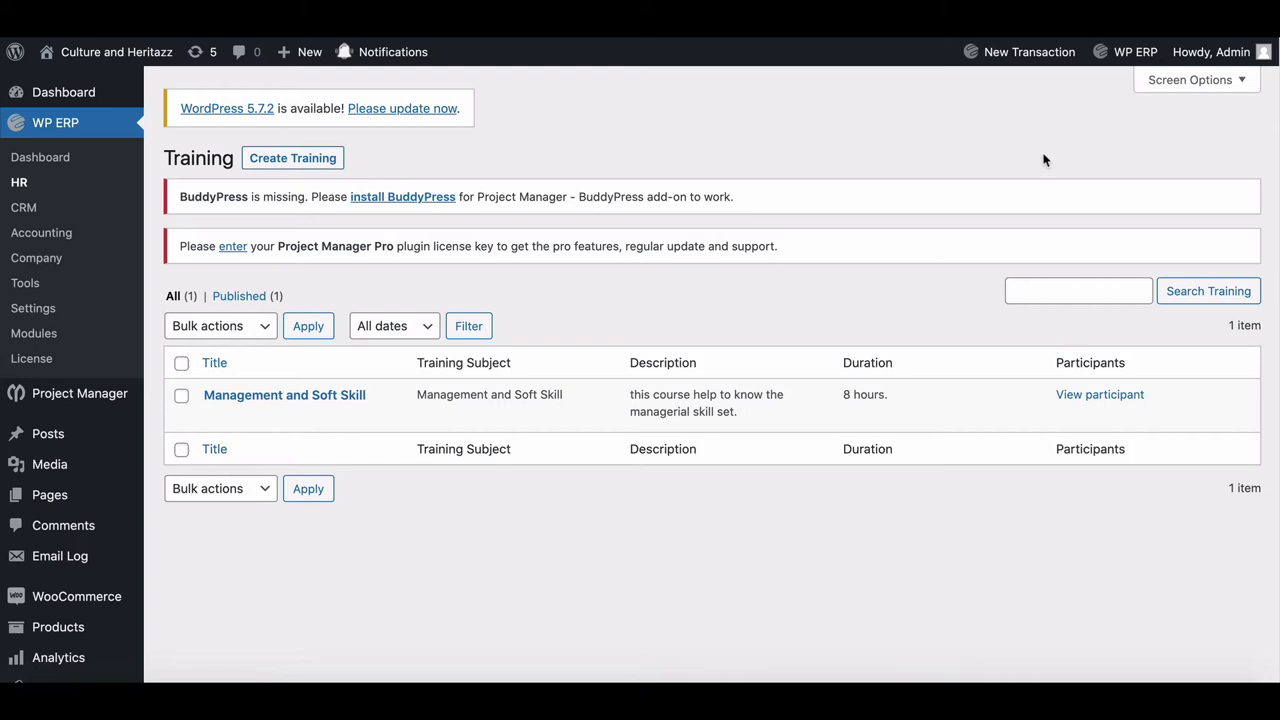
- Switch on New Training Assigned in the HRM email notifications under Settings > Emails
click(33, 314)
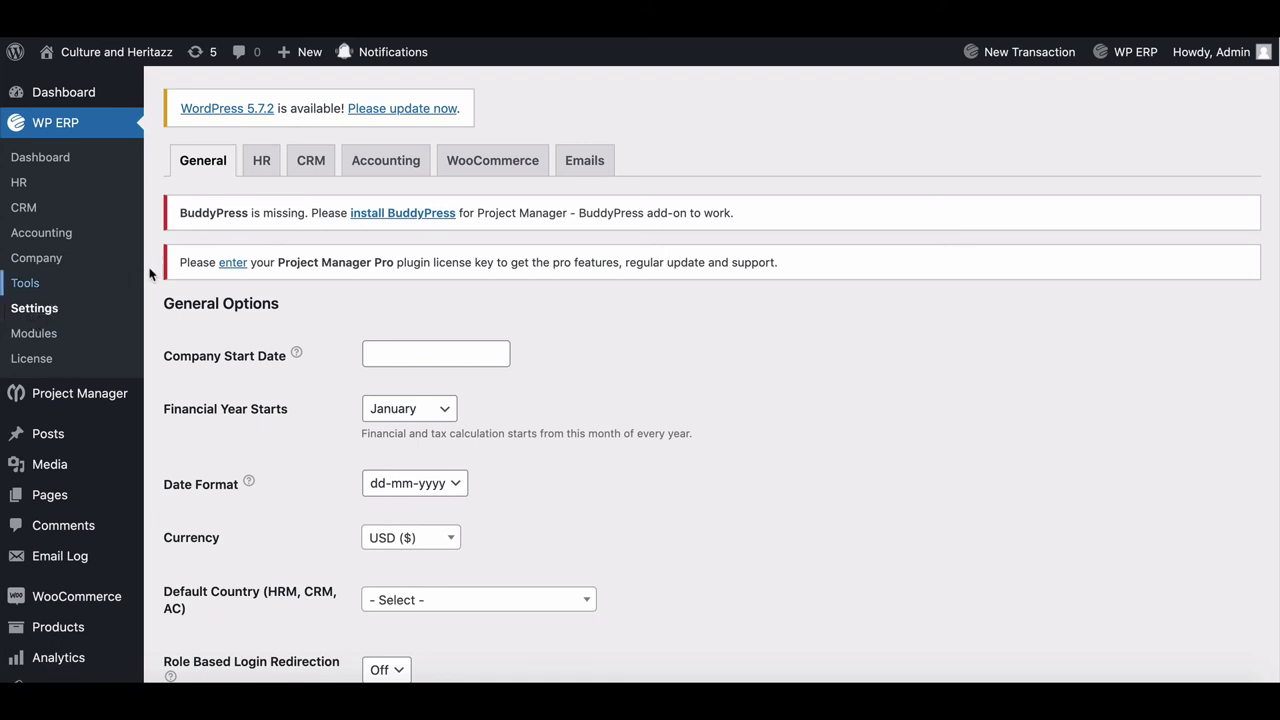
click(577, 166)
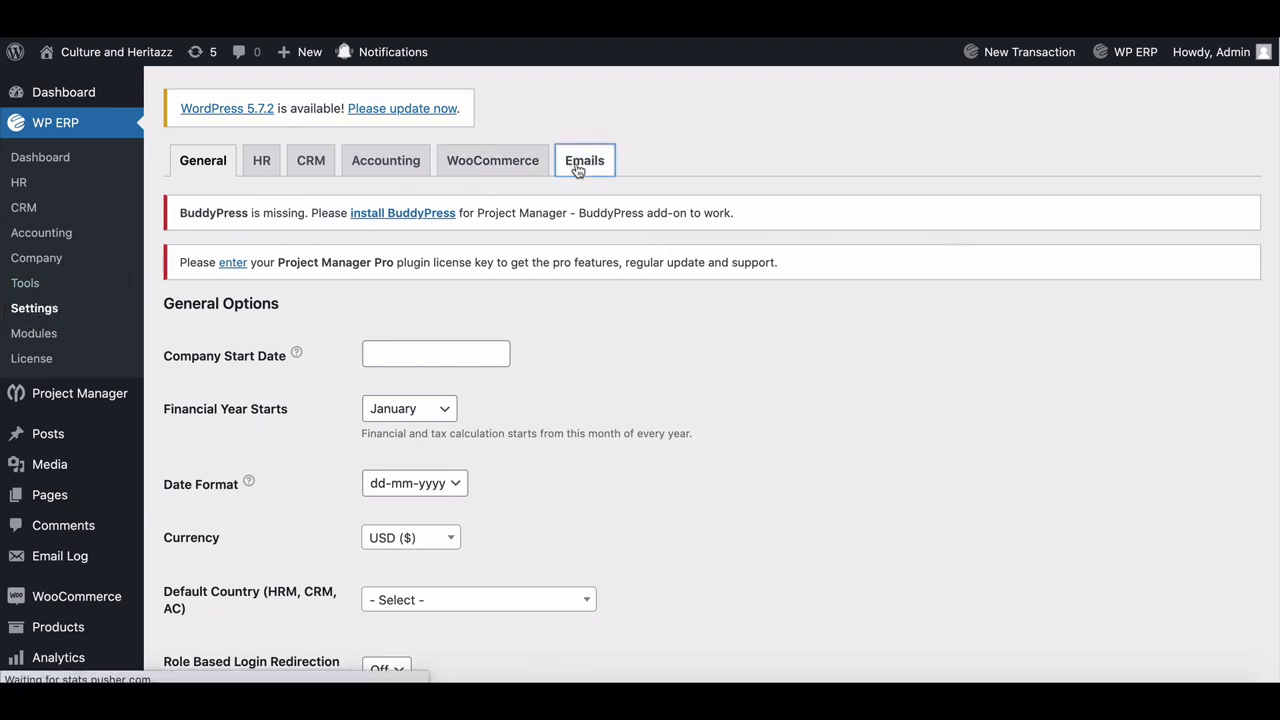
scroll(282, 287, down, 1)
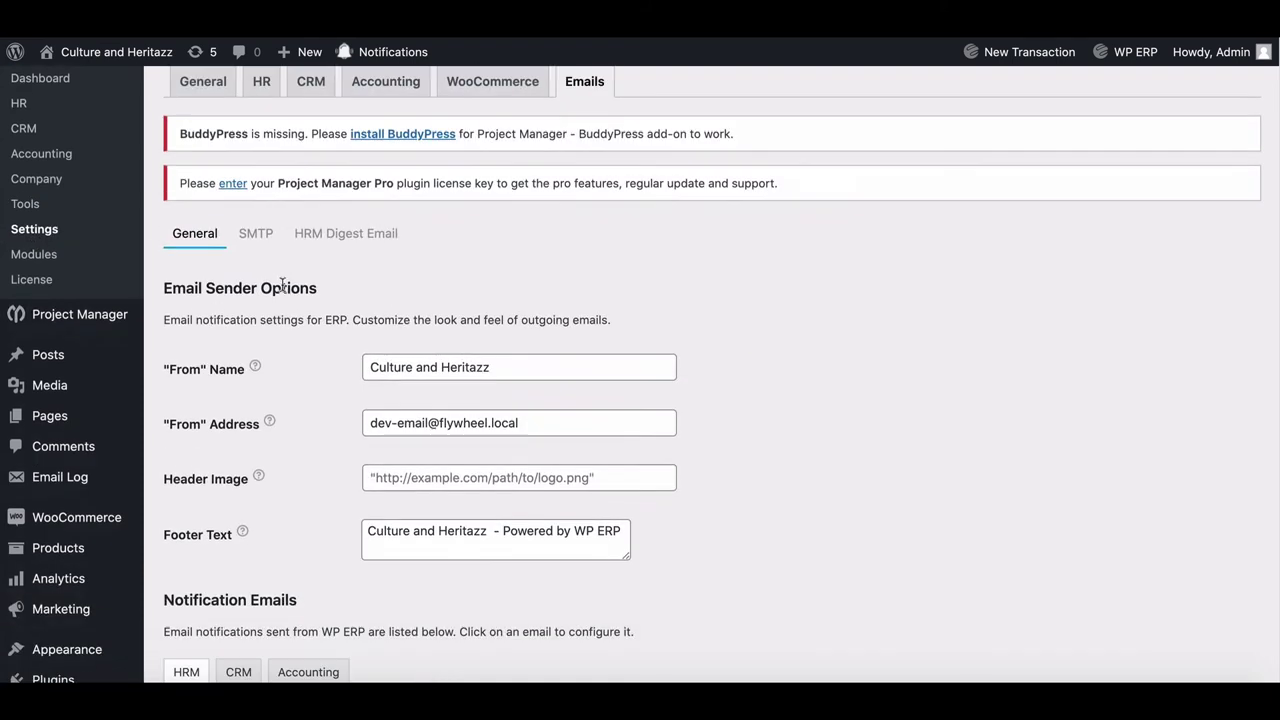
scroll(282, 287, down, 6)
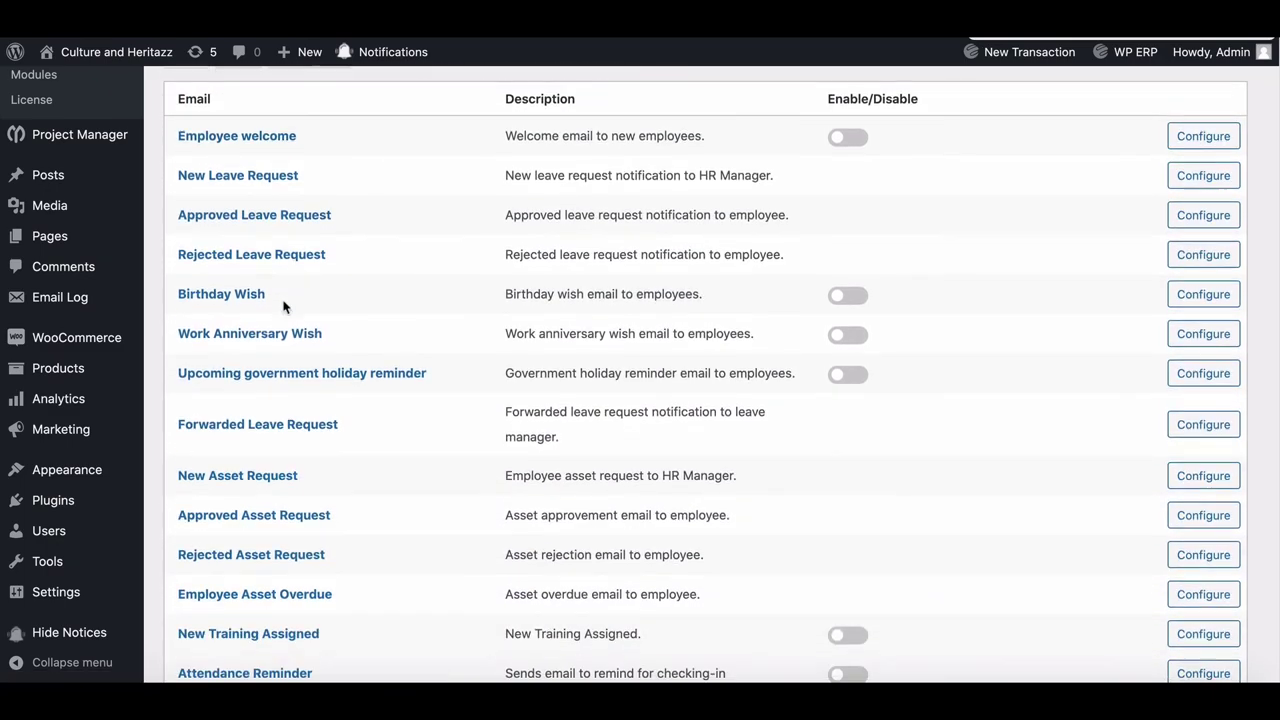
scroll(284, 307, down, 2)
click(857, 488)
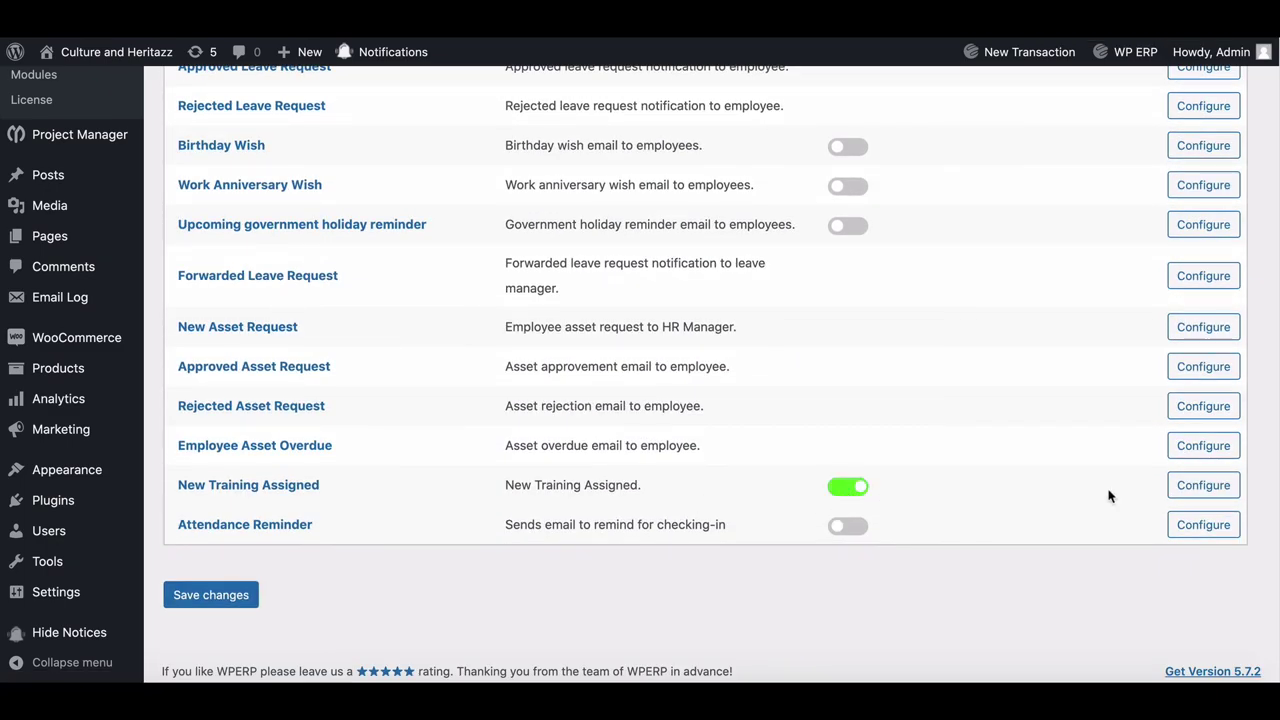
scroll(383, 454, up, 4)
scroll(386, 451, down, 4)
scroll(380, 449, up, 9)
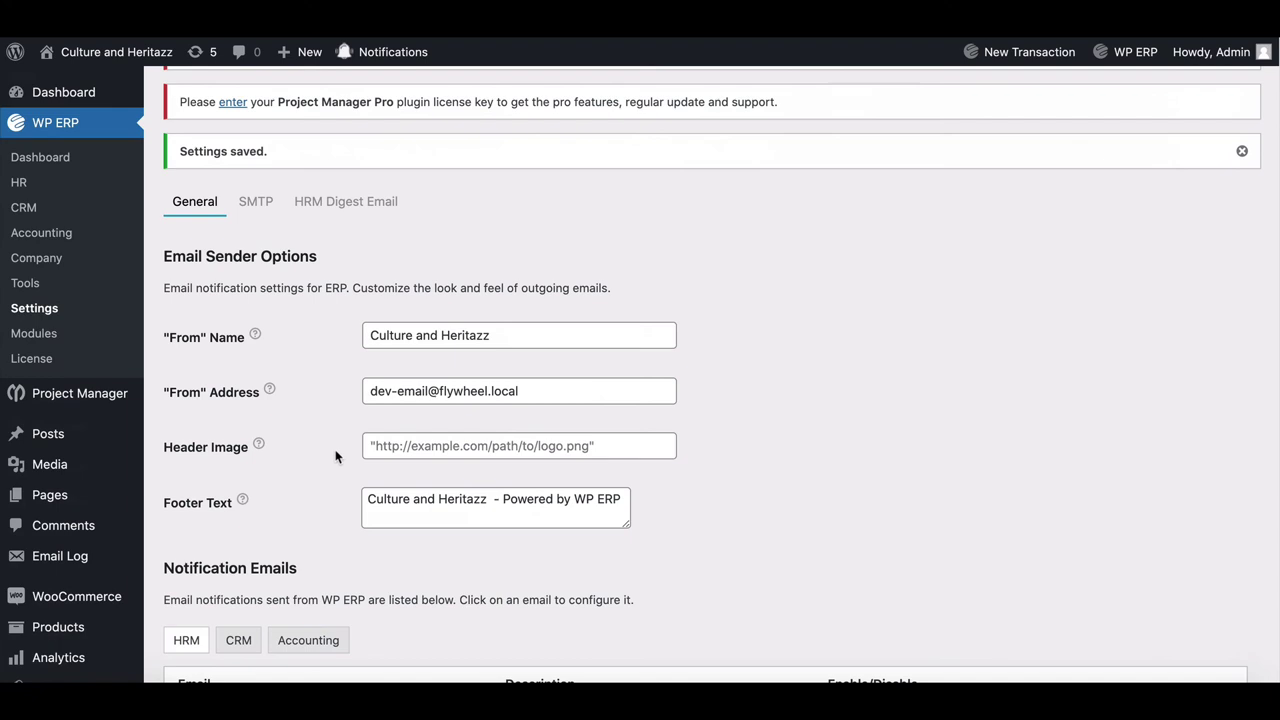
- Start a new training titled 'Consumer Behave' from the HR Training list
click(19, 184)
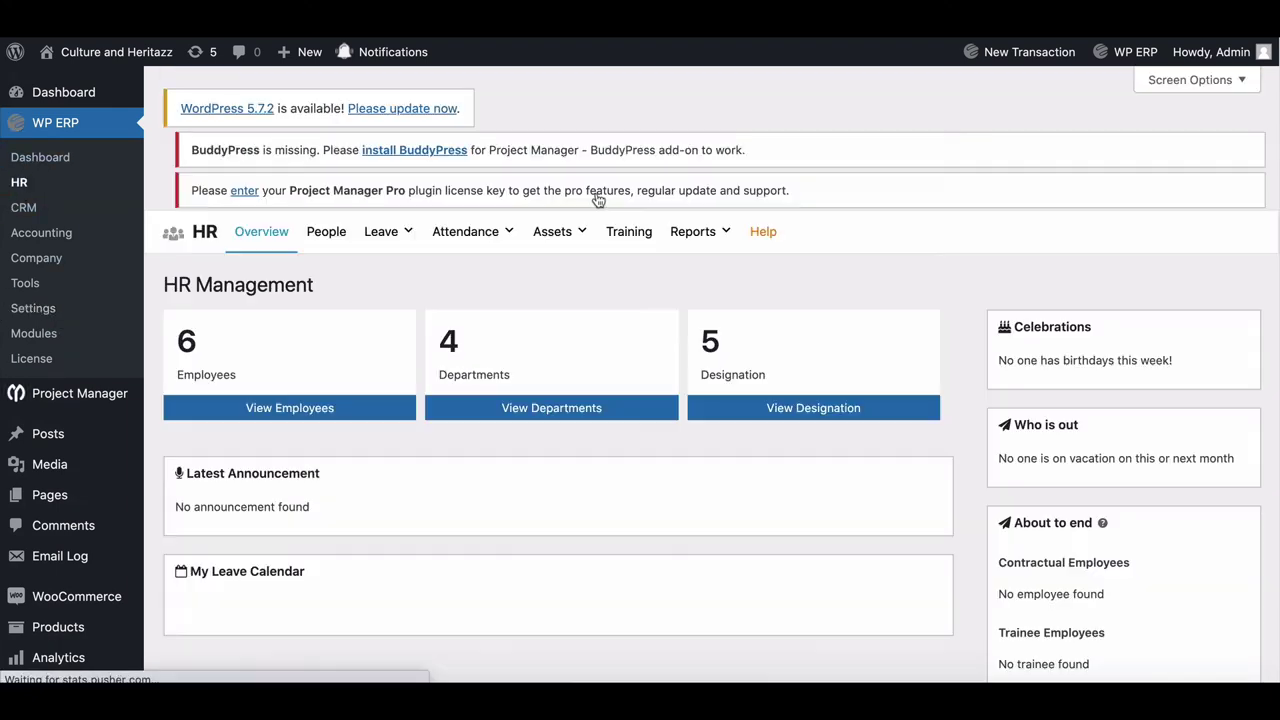
click(616, 152)
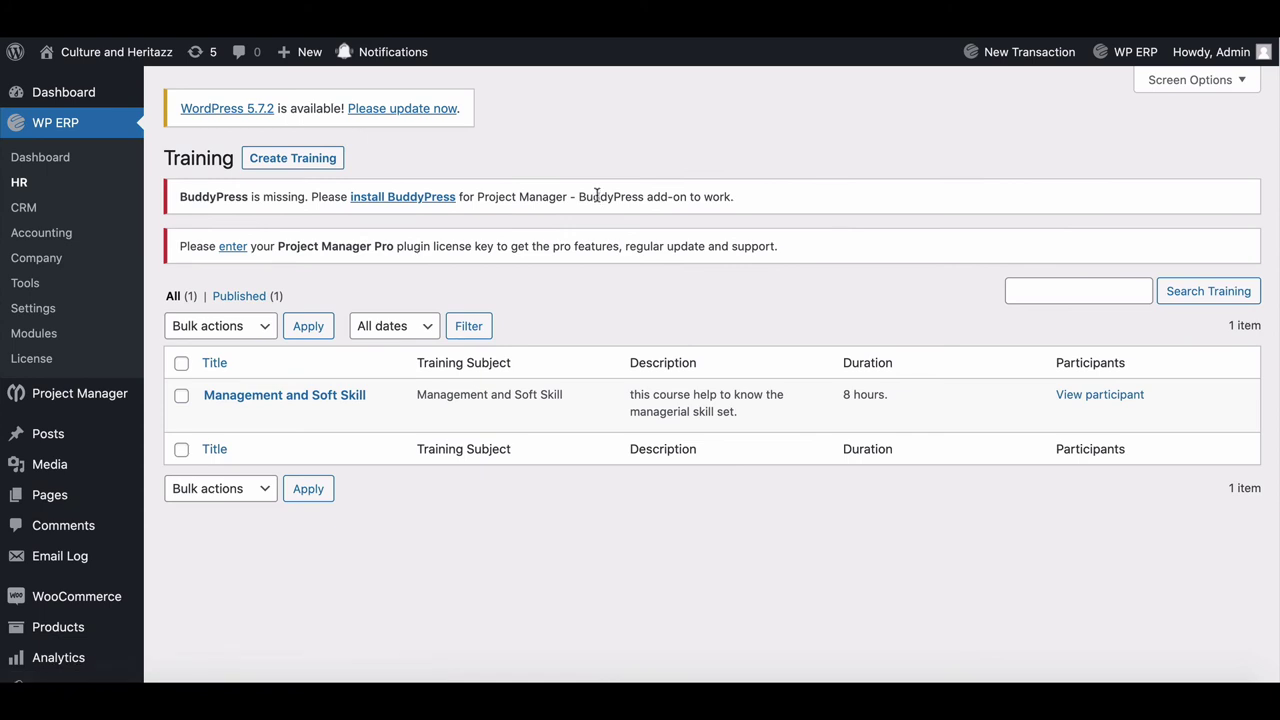
click(297, 160)
text(Consumer Behave)
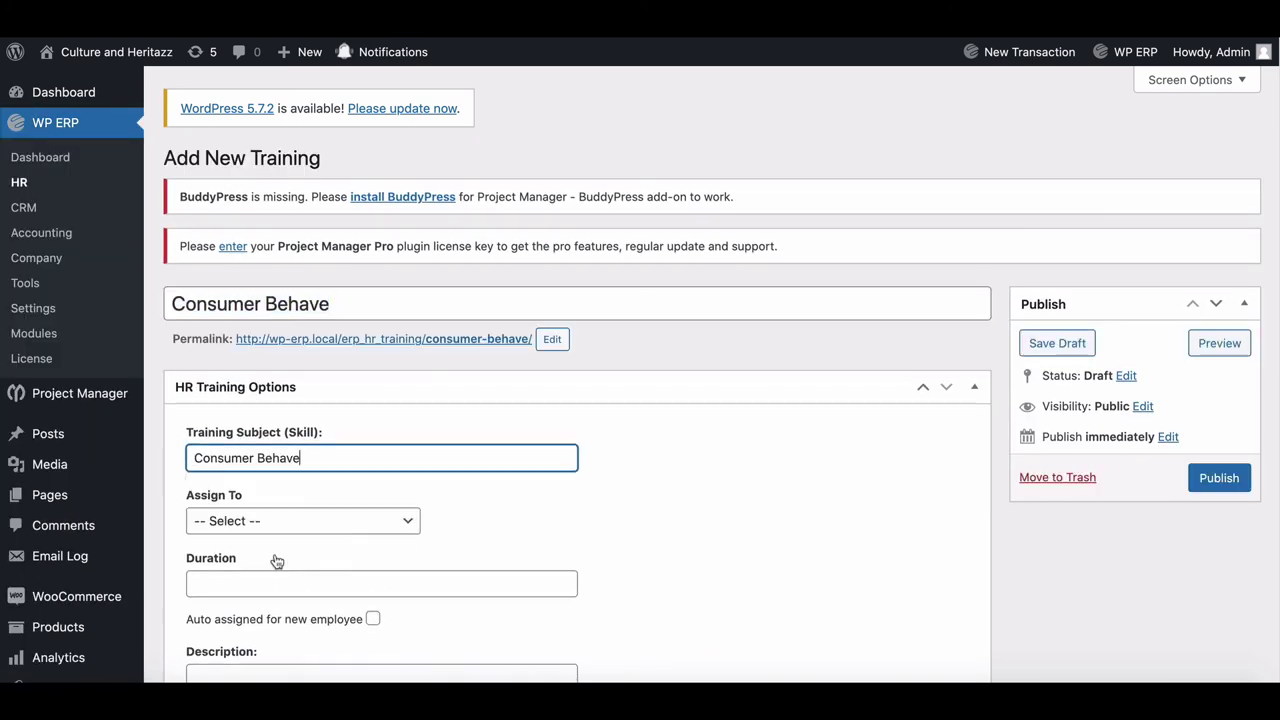
- Assign it to one selected employee, add the 'marketing and business study.' description, and publish
click(300, 520)
click(257, 551)
scroll(331, 470, down, 2)
click(331, 449)
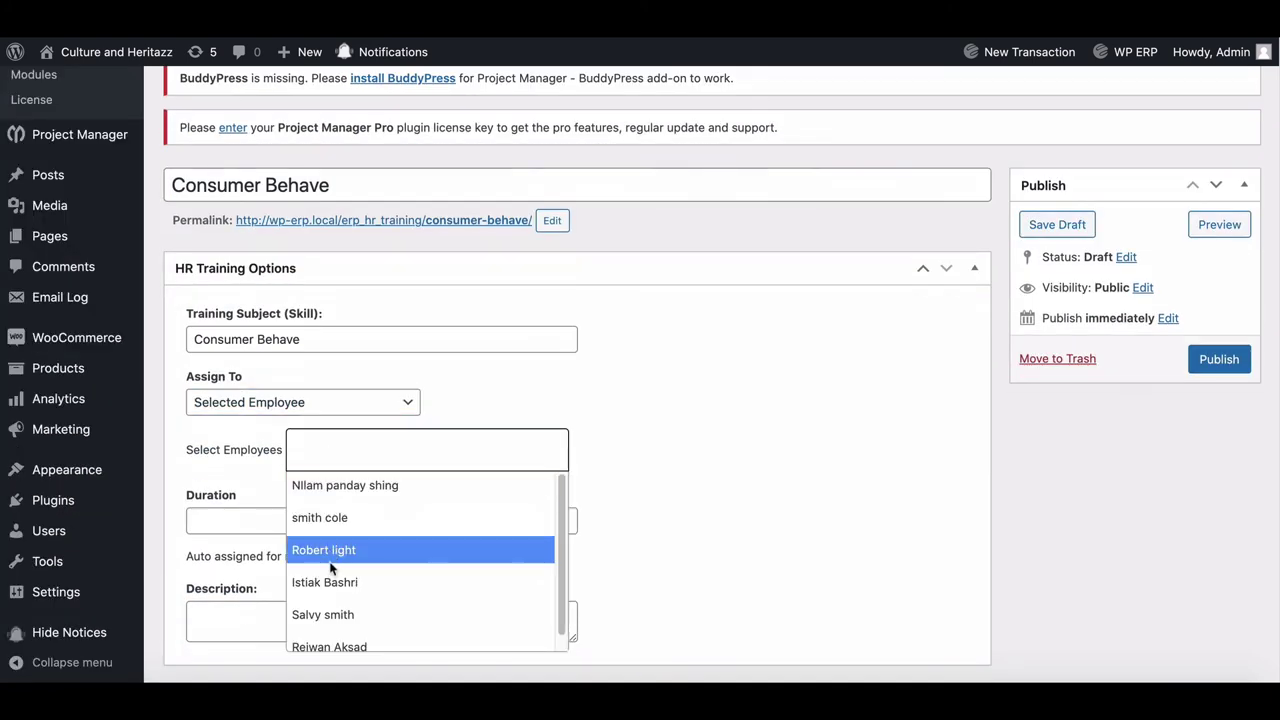
click(328, 580)
text(marketing and business study.)
scroll(250, 590, down, 1)
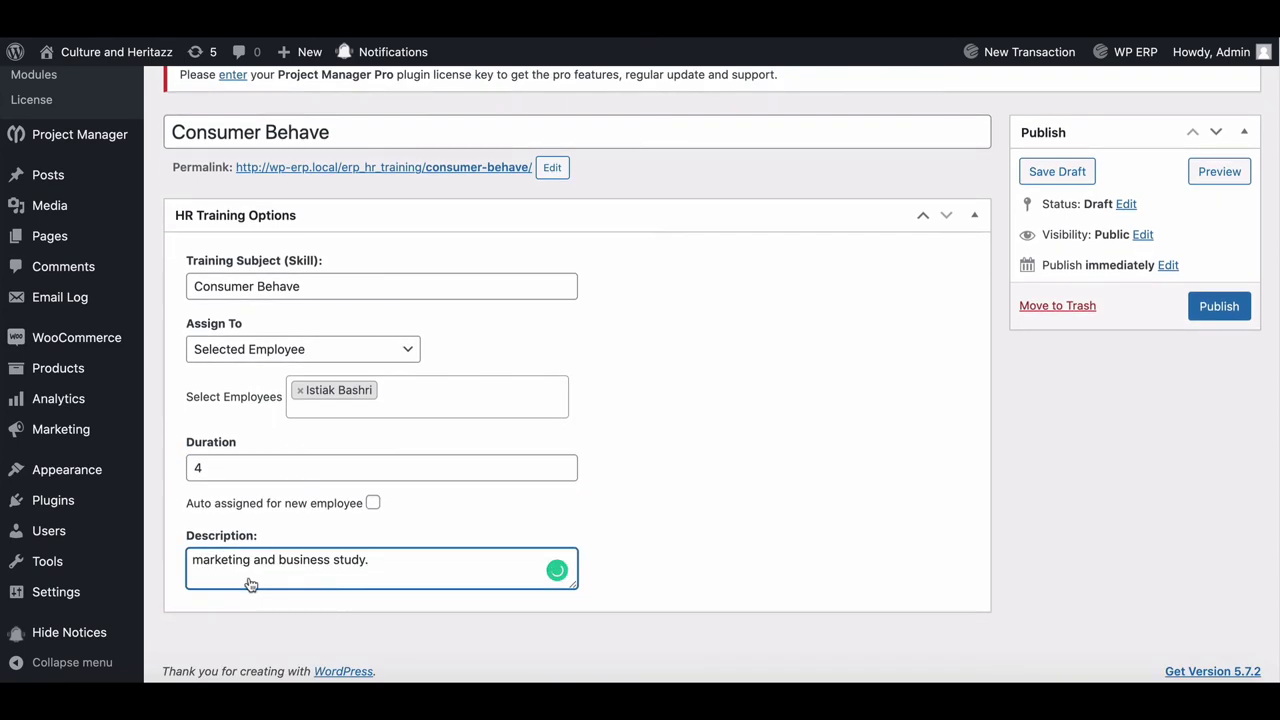
click(1193, 312)
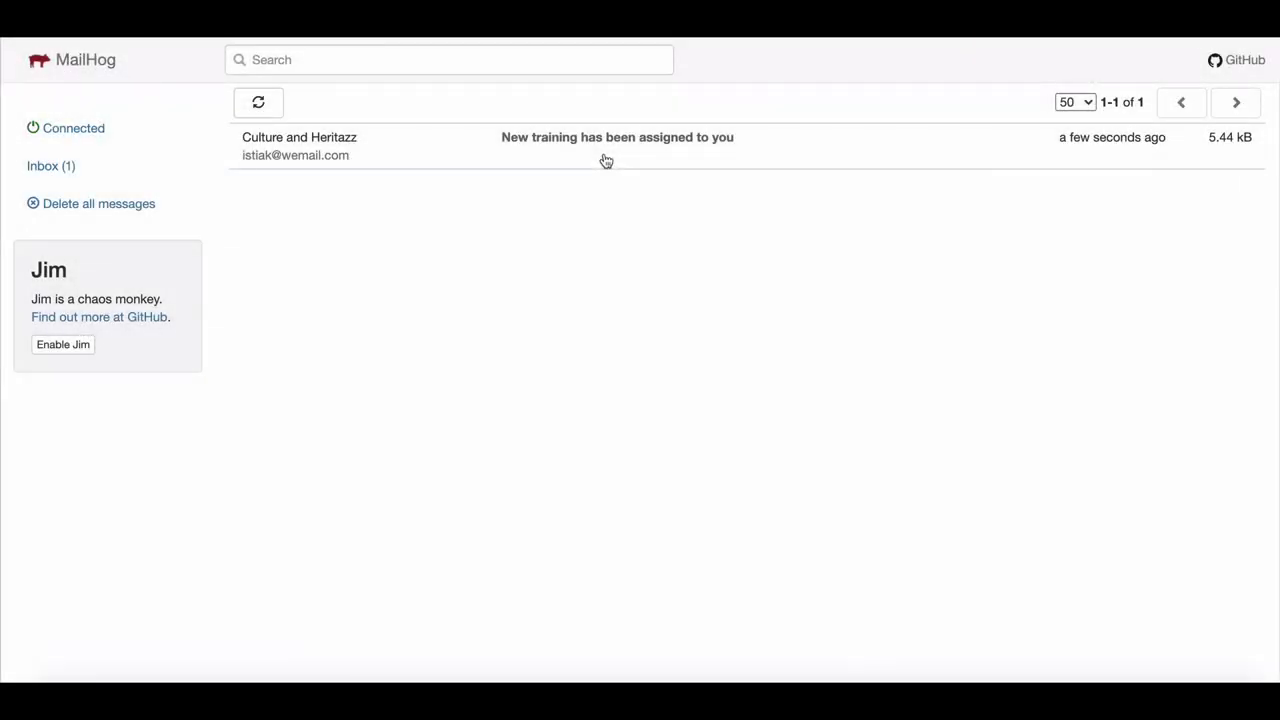
- Read the Consumer Behave assignment email in MailHog, then return to the WP ERP HR overview
click(604, 158)
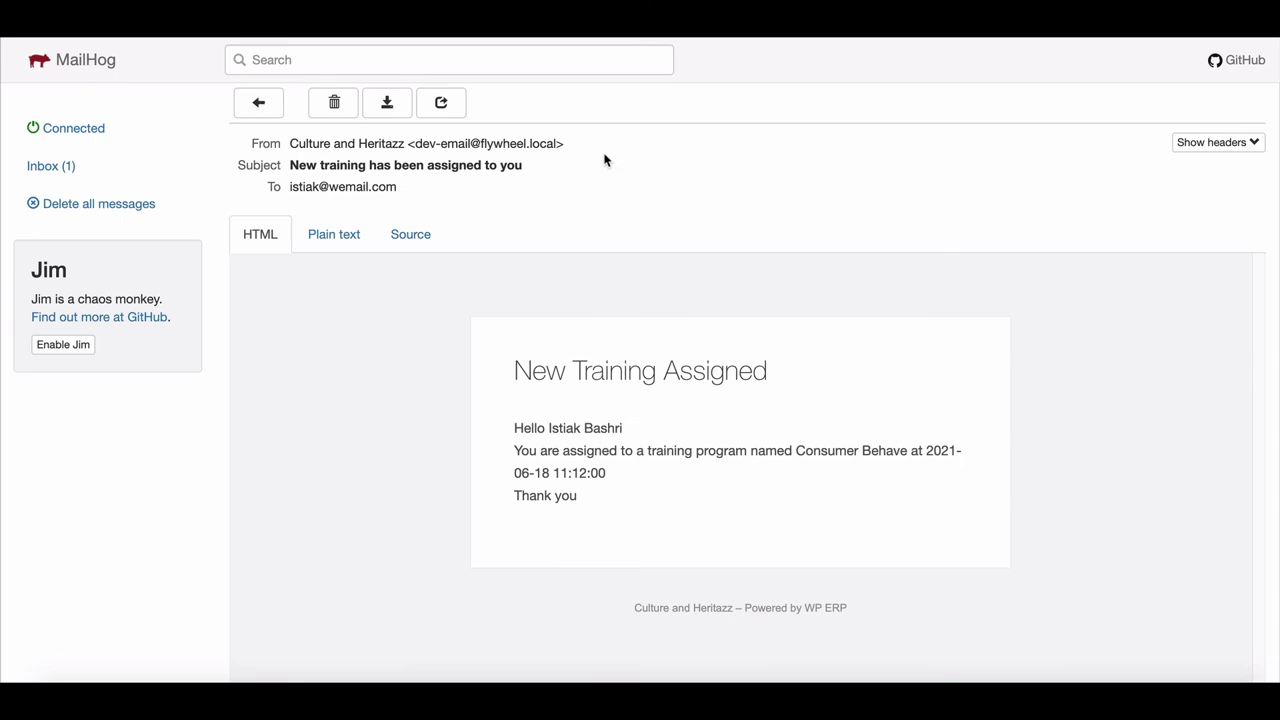
scroll(626, 242, down, 2)
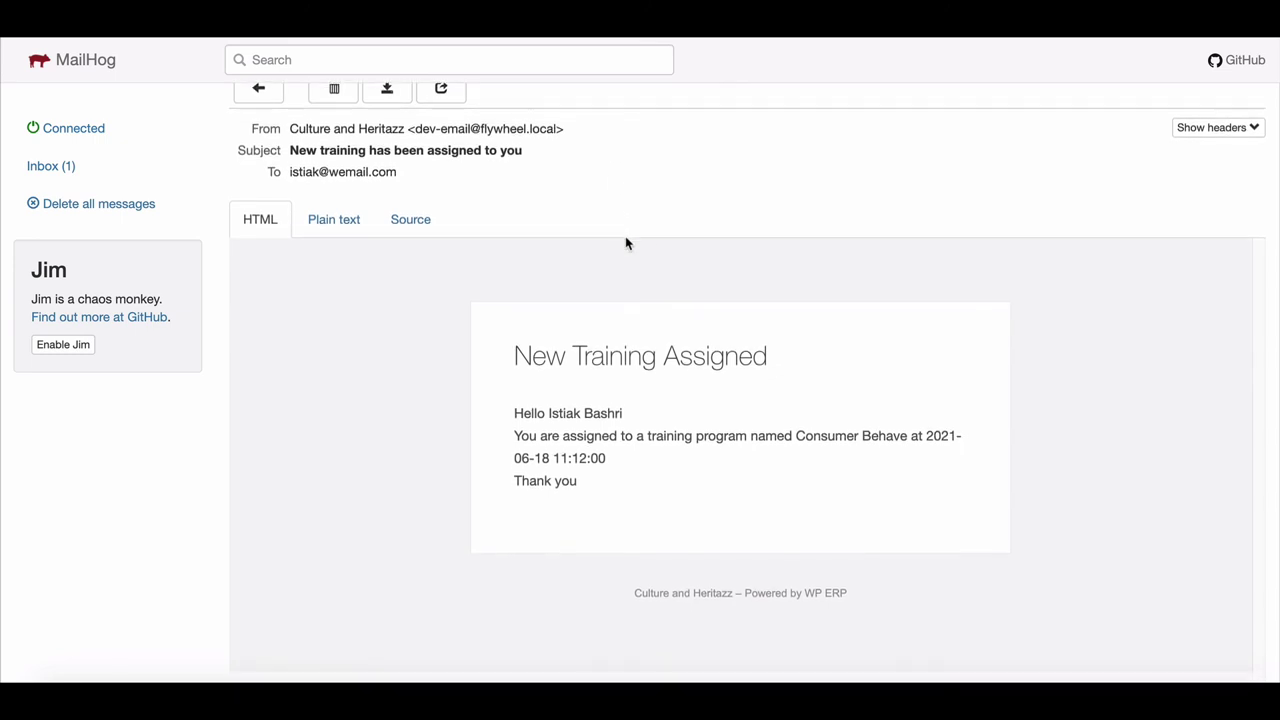
scroll(626, 242, up, 2)
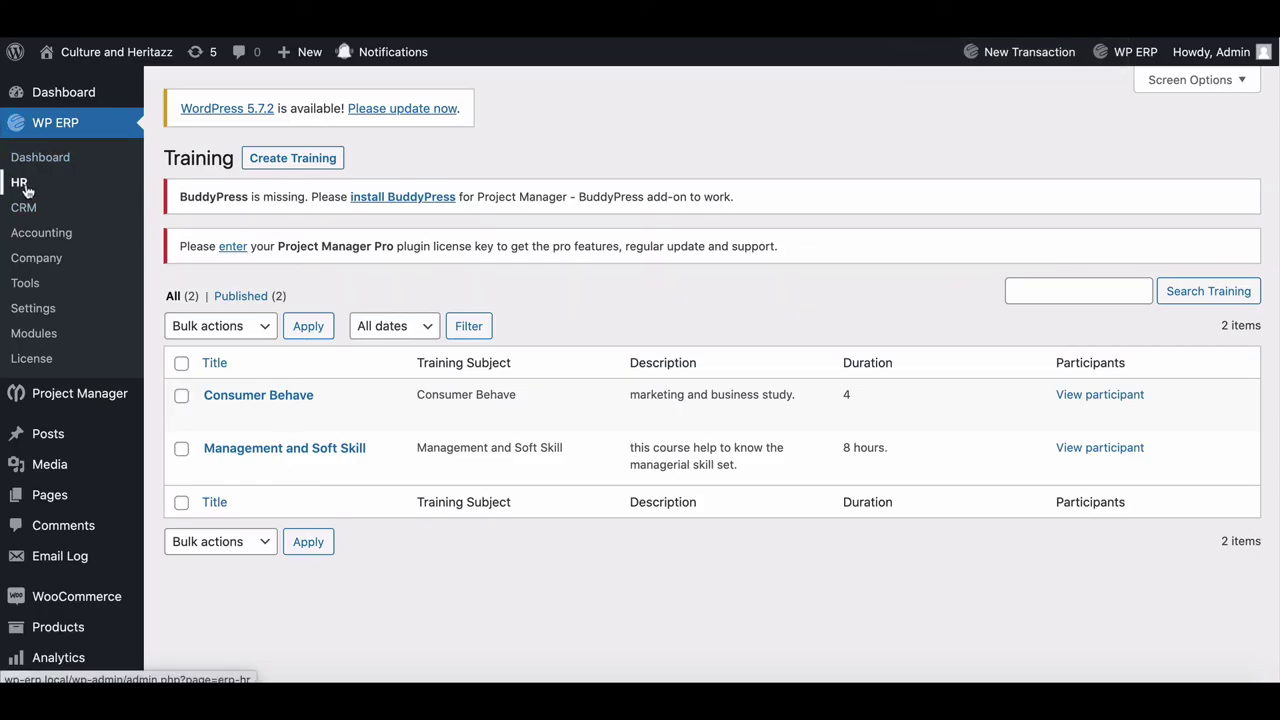
click(22, 189)
scroll(531, 303, down, 3)
scroll(531, 350, up, 3)
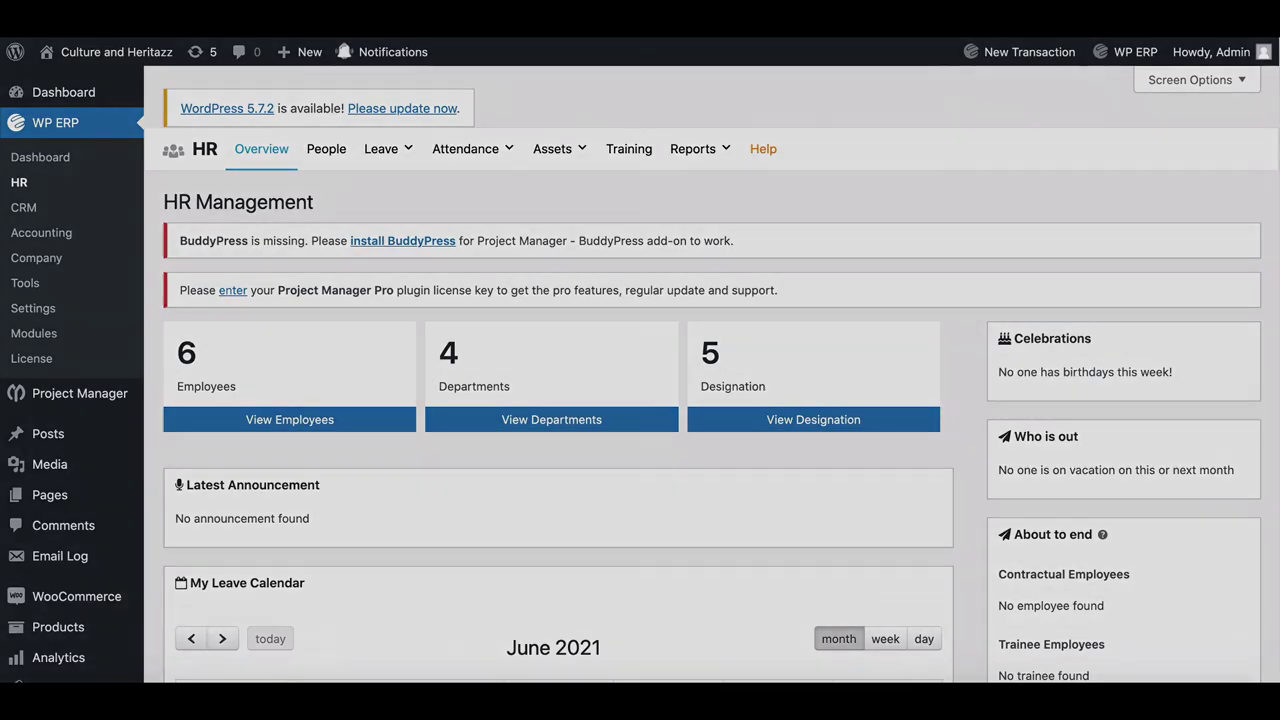
click(925, 25)
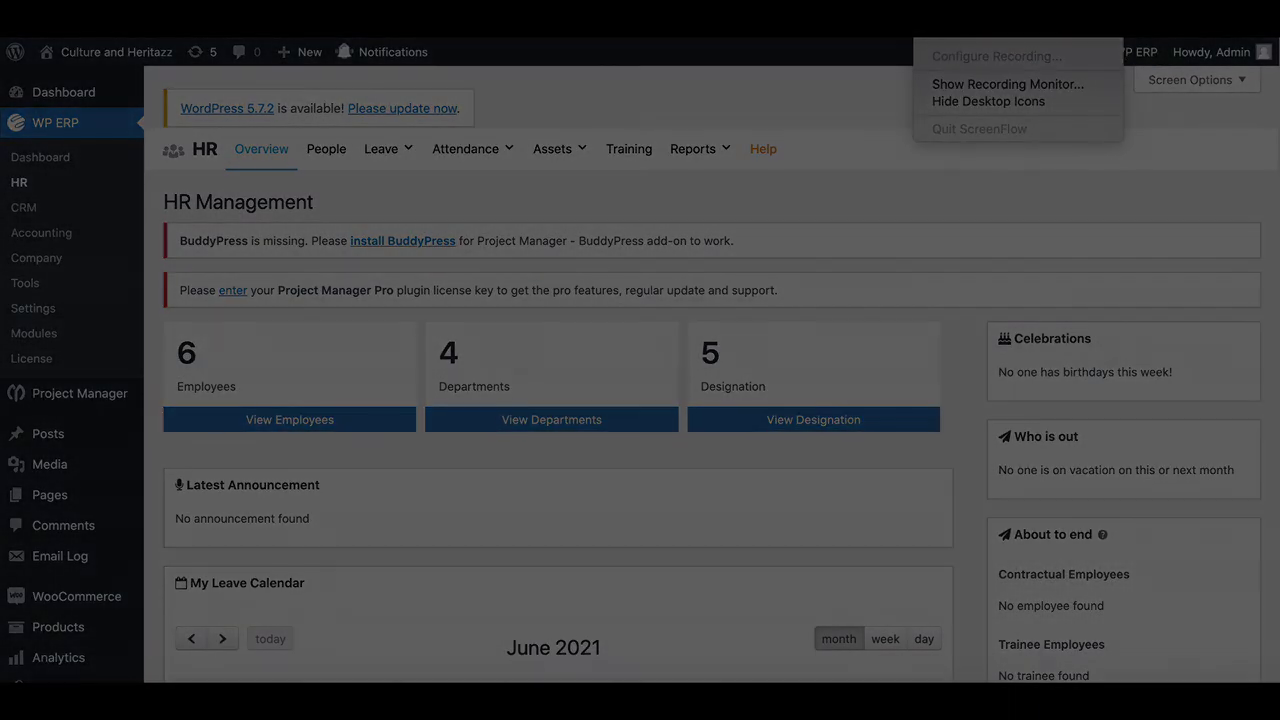